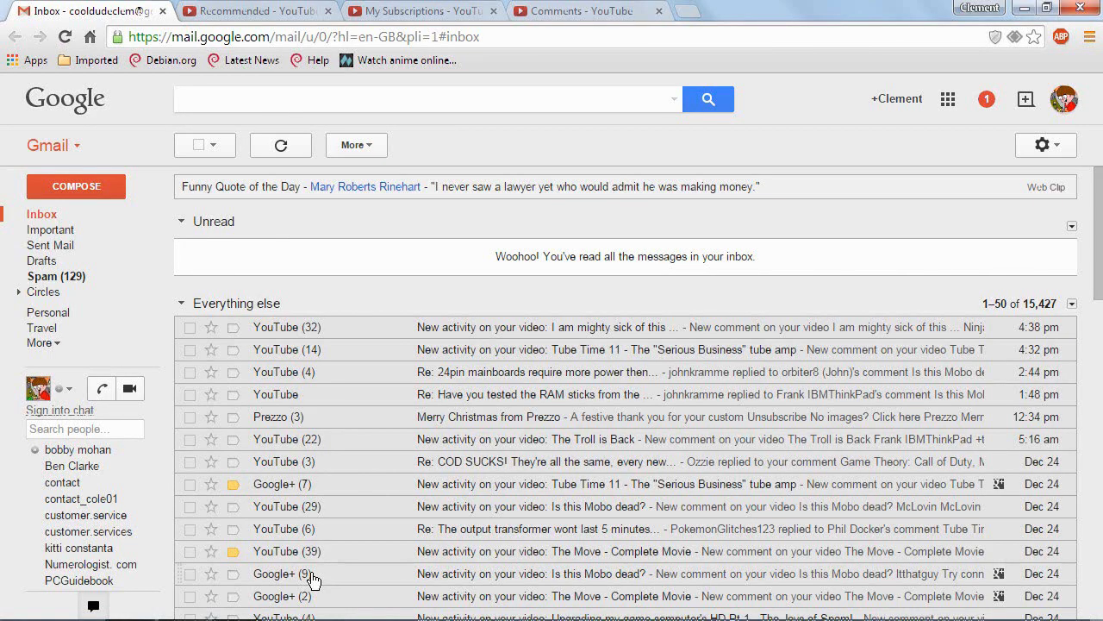
Switch to the My Subscriptions YouTube tab, which still shows the 'Ad by Browser Shop' prize banner.
click(417, 9)
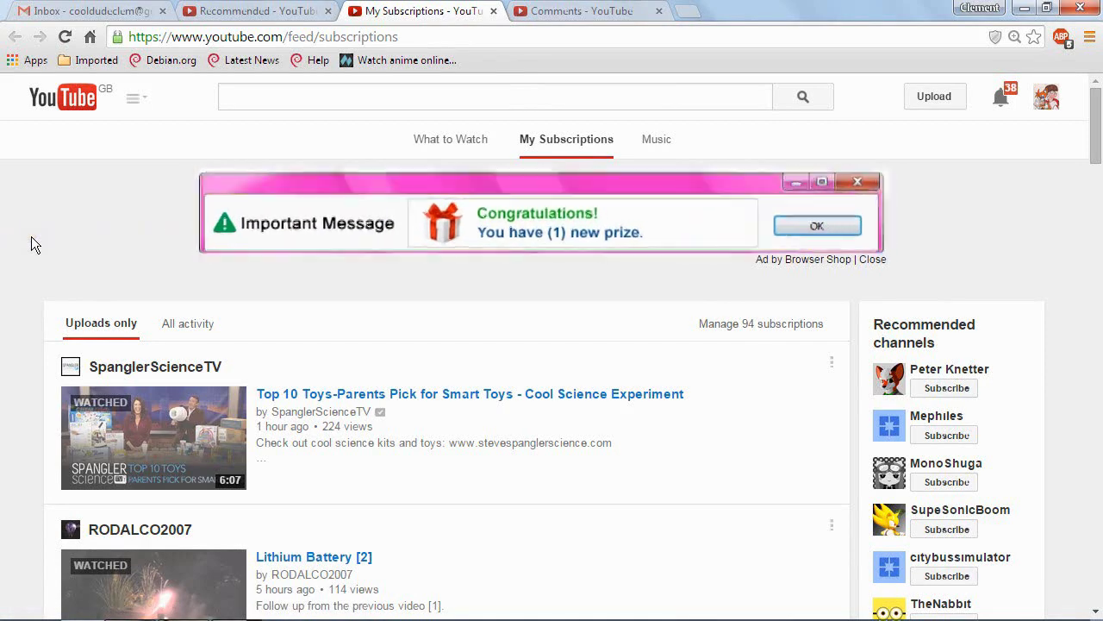
click(1089, 38)
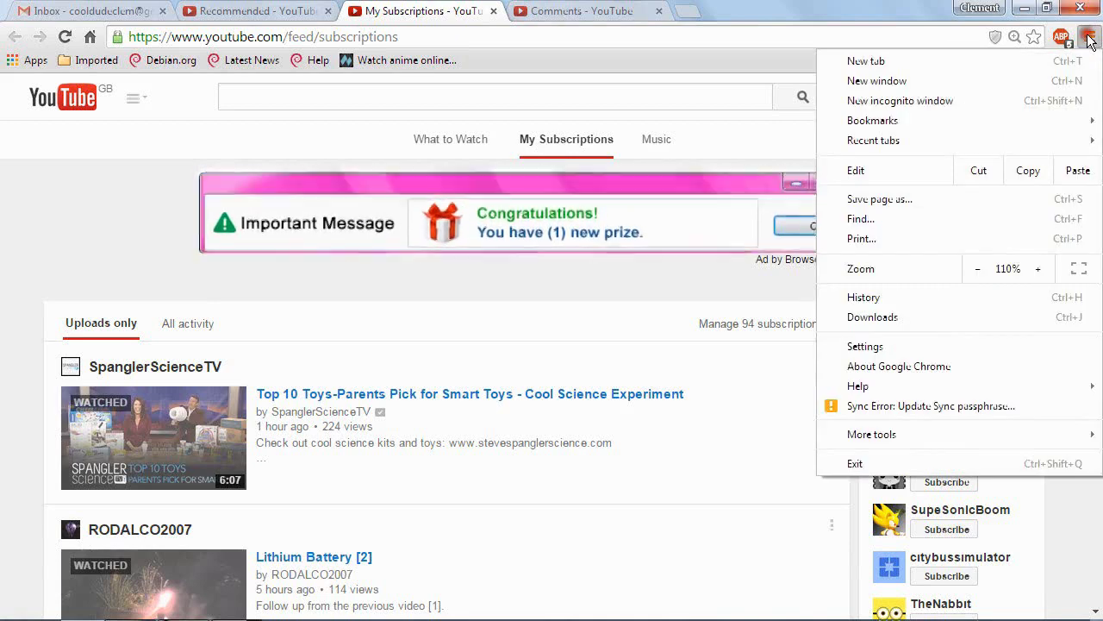
Remove the BuuYNsaeve extension via Settings > Extensions and return to the subscriptions tab.
click(922, 348)
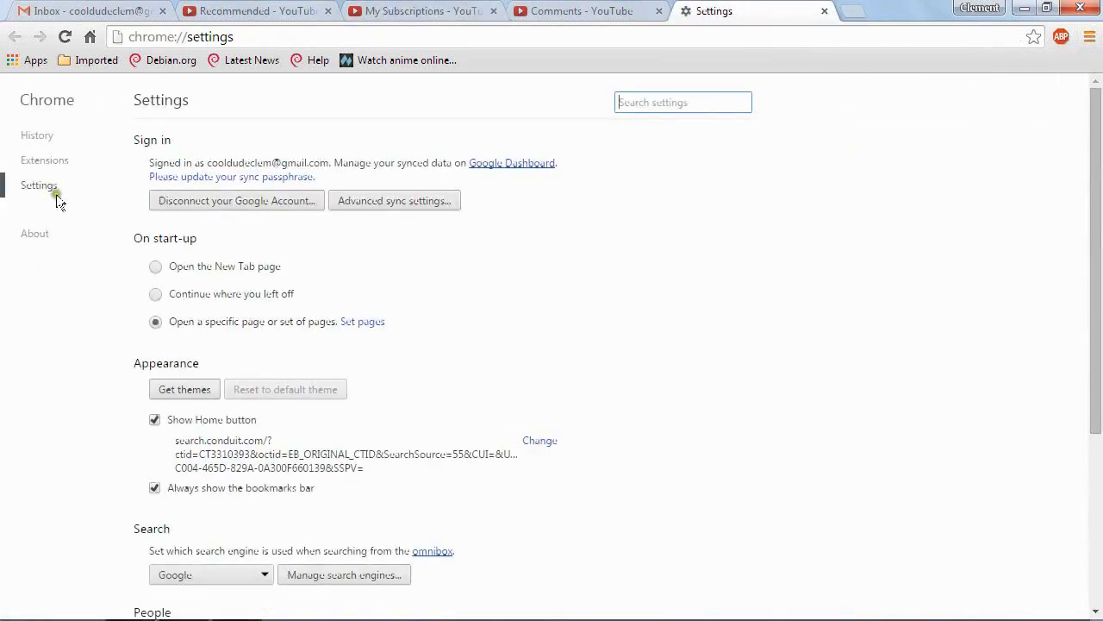
click(49, 164)
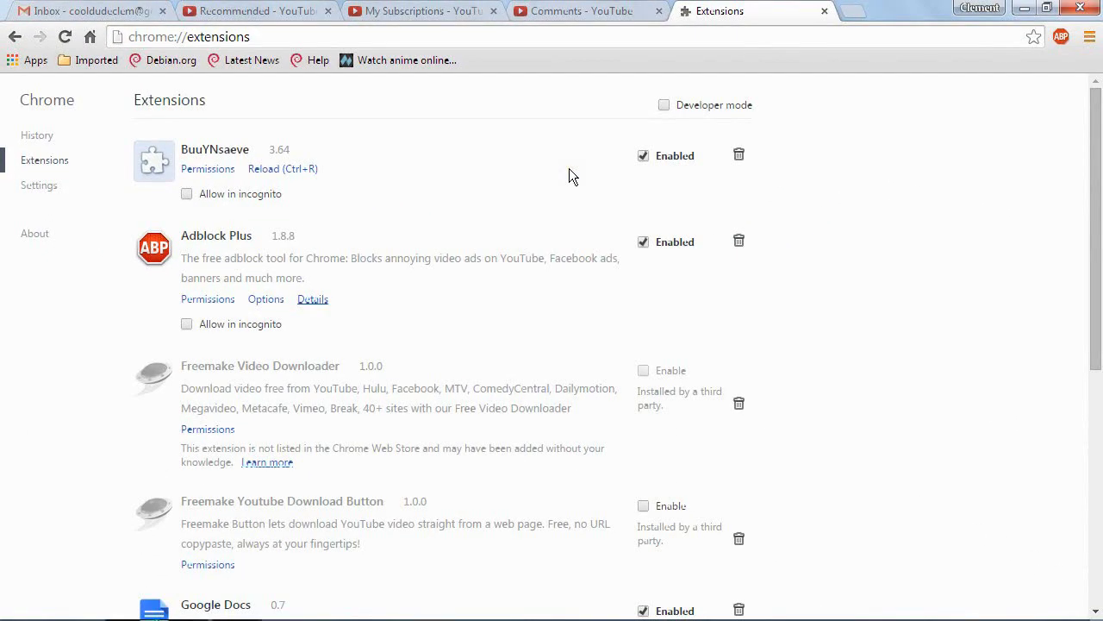
click(739, 156)
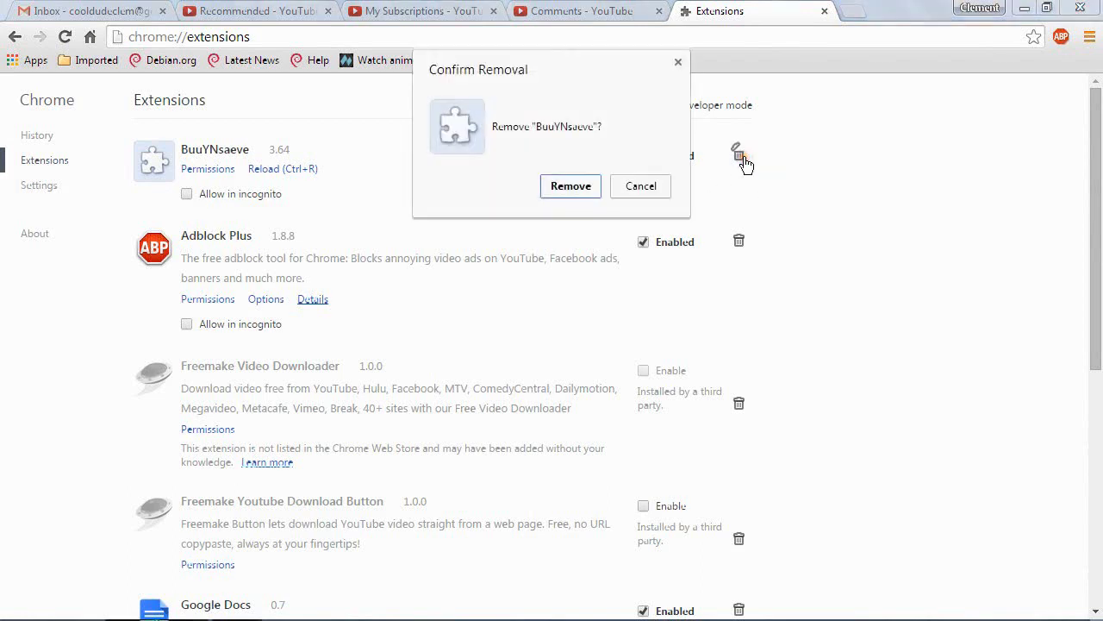
click(576, 189)
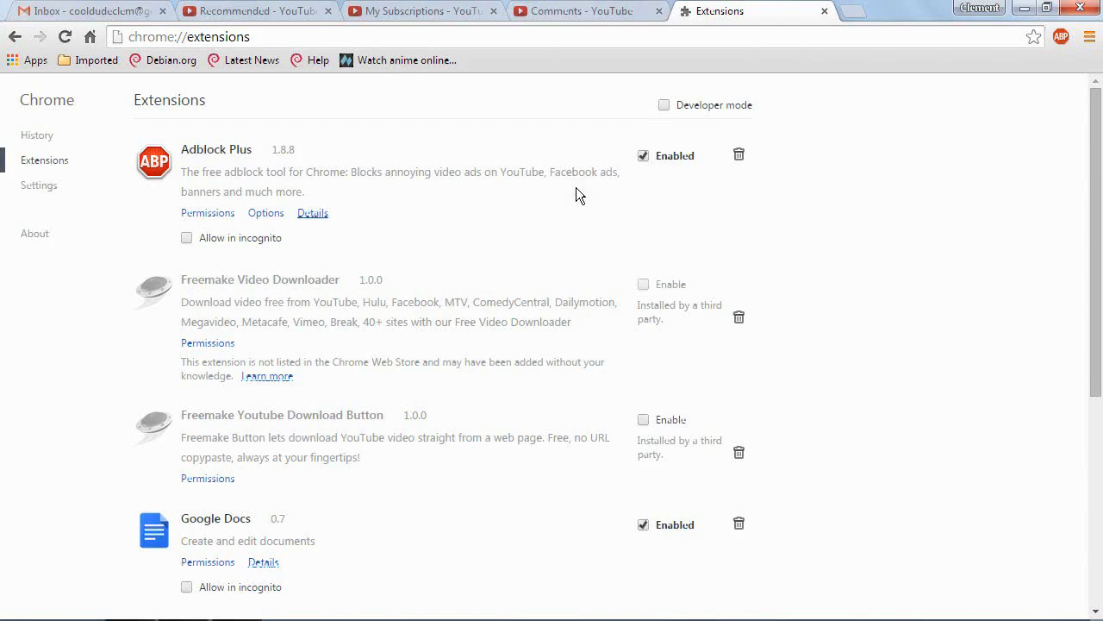
click(419, 11)
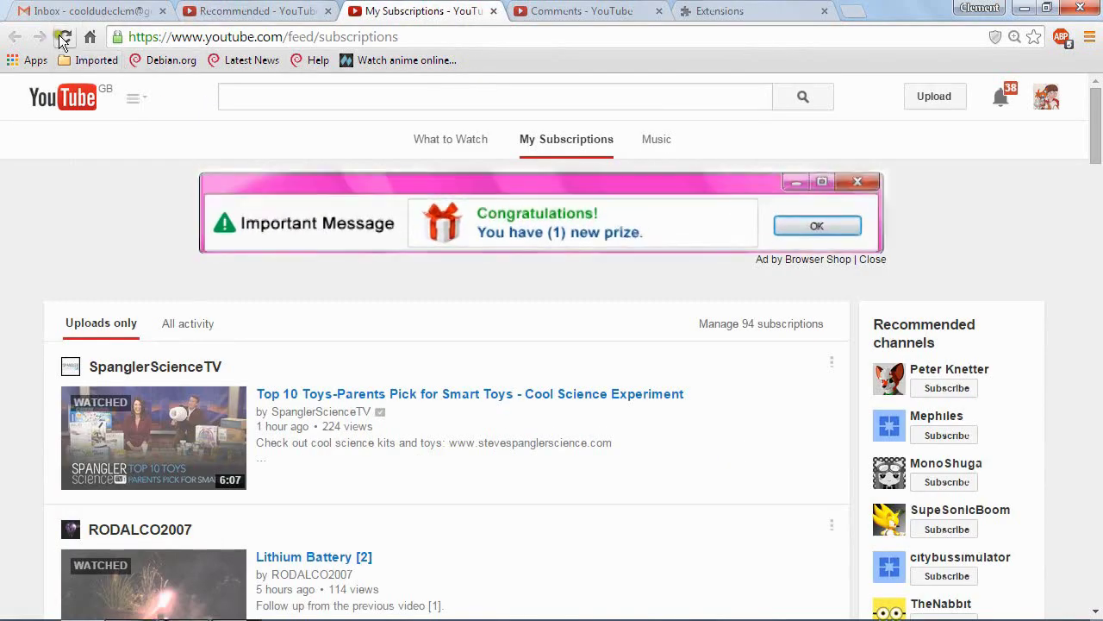
Reload the subscriptions page, then remove the reappeared BuuYNsaeve extension a second time.
click(62, 38)
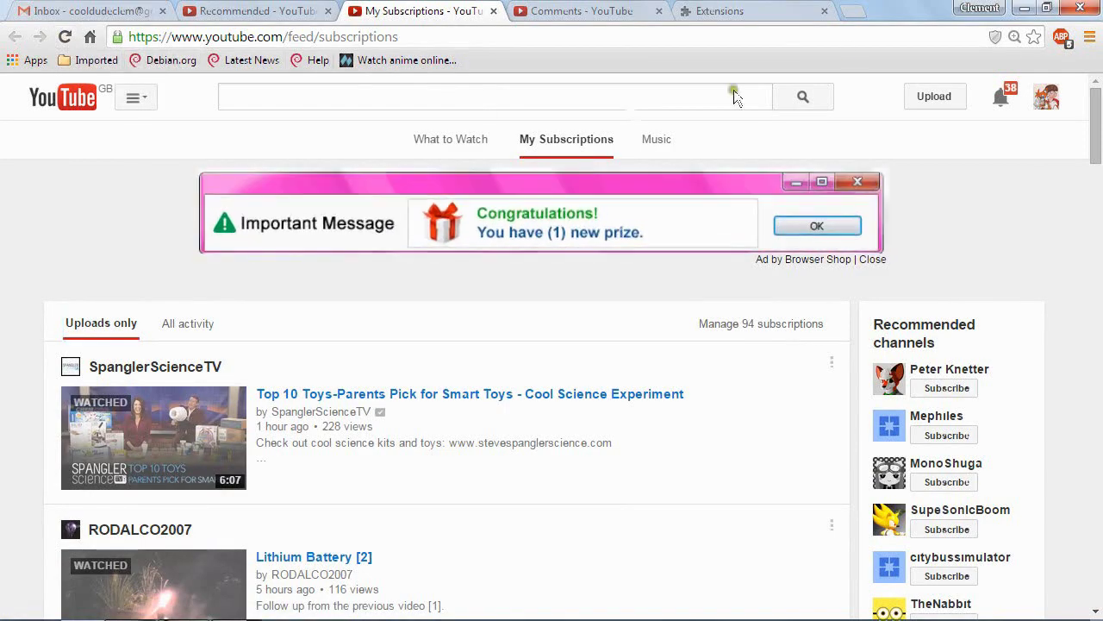
click(254, 10)
click(1090, 37)
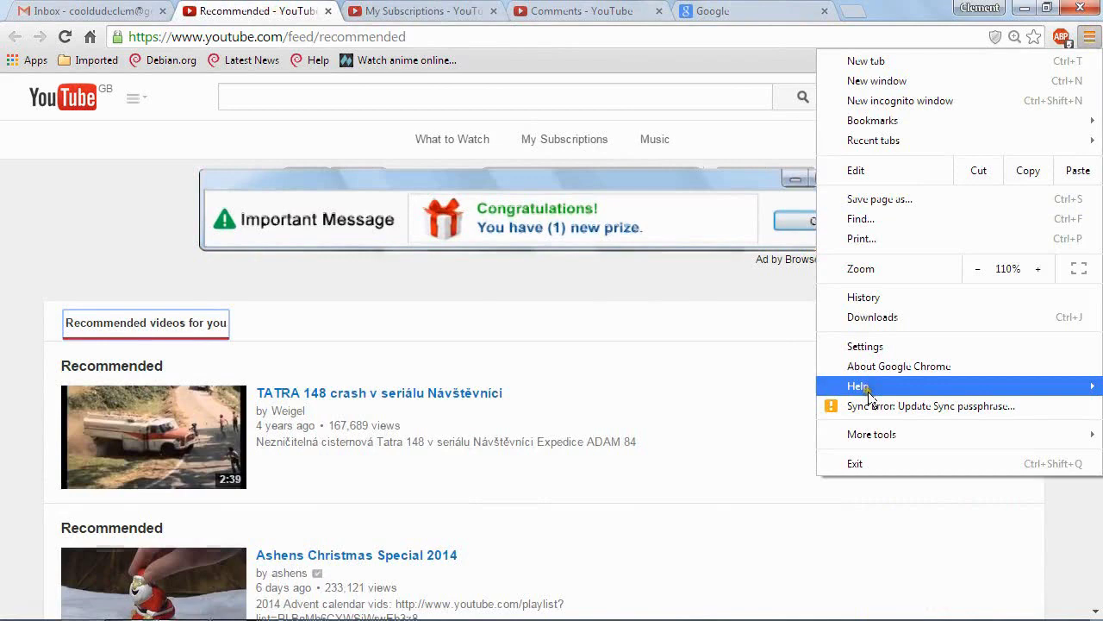
click(883, 348)
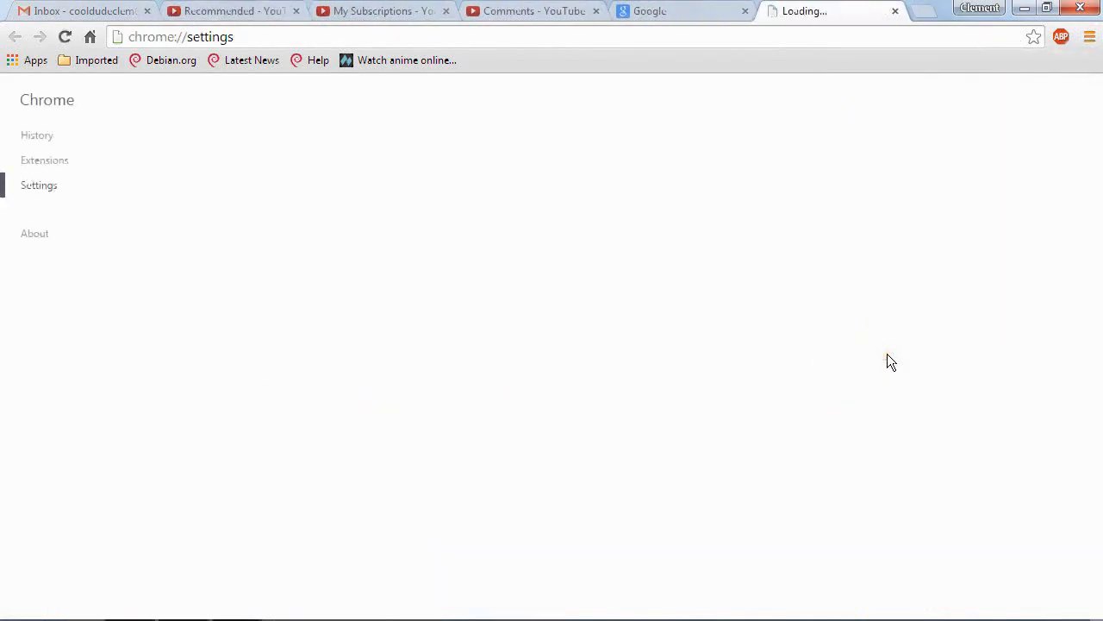
click(41, 165)
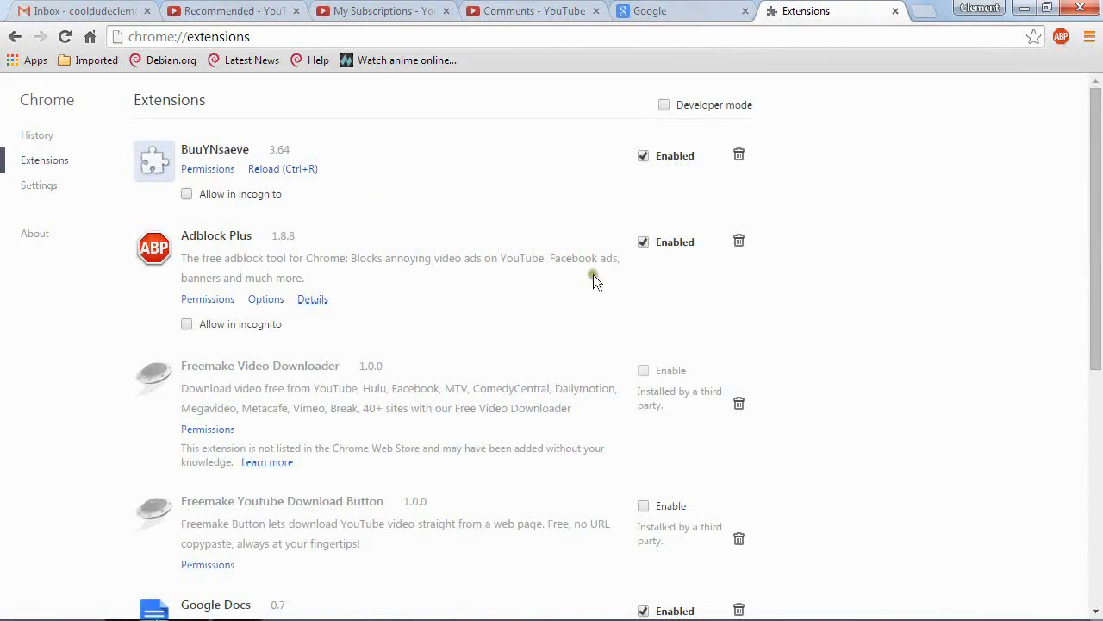
click(739, 153)
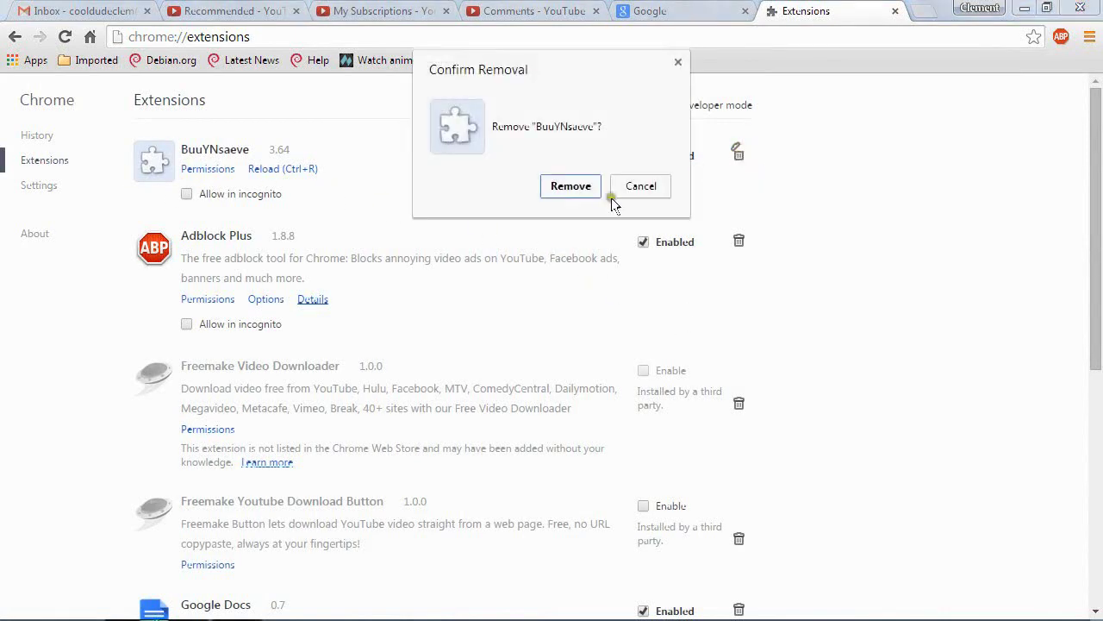
click(558, 187)
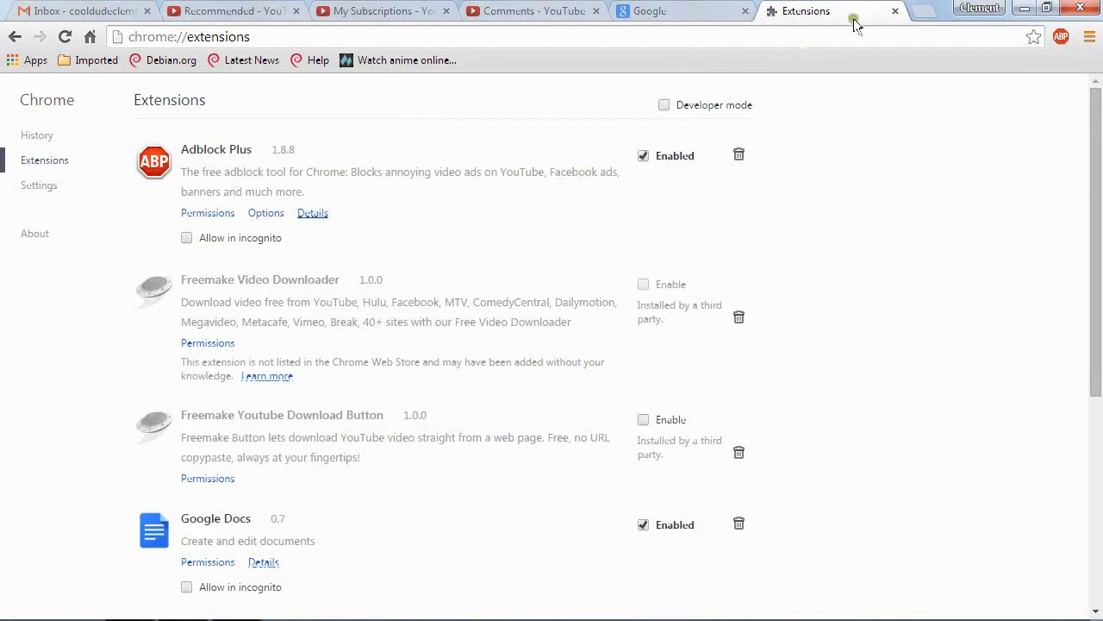
Close Chrome, relaunch it from the taskbar and switch to the YouTube recommended tab.
click(1081, 8)
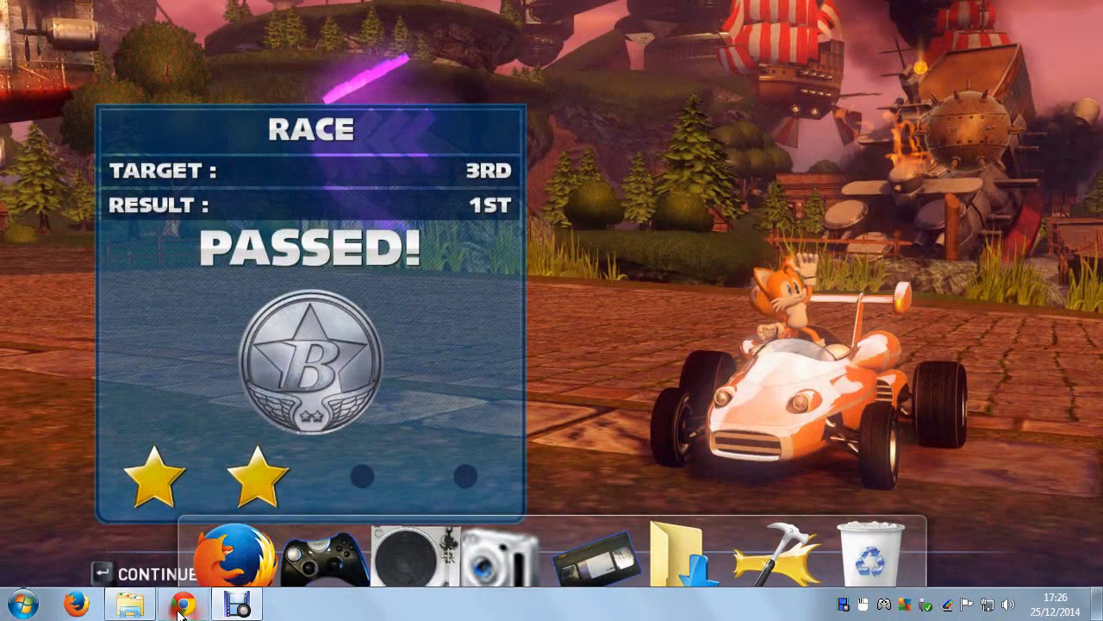
click(183, 603)
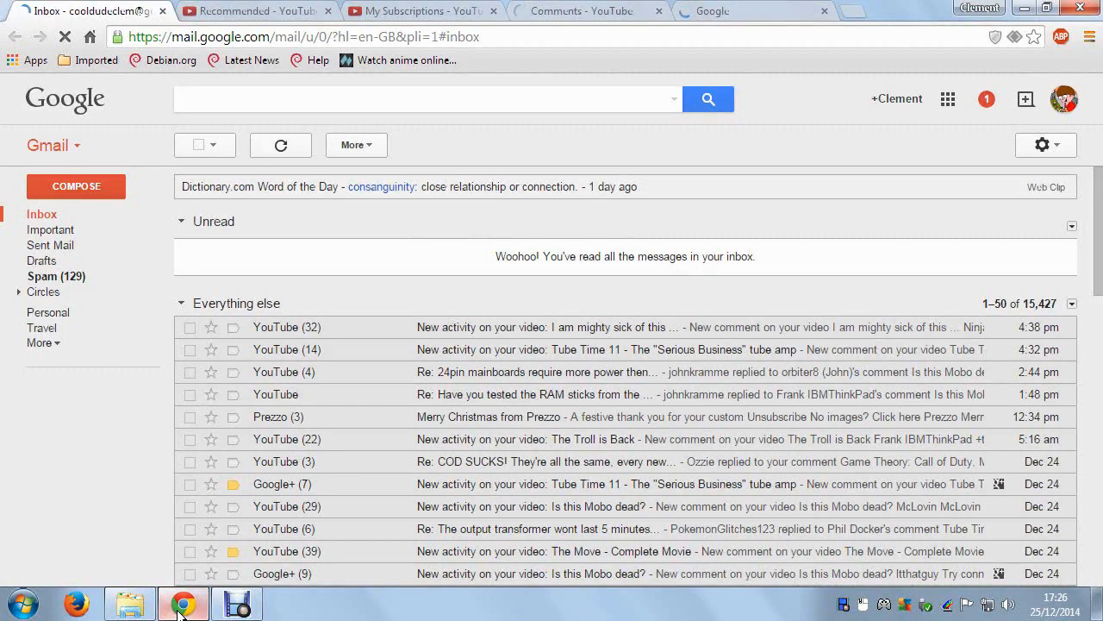
click(263, 11)
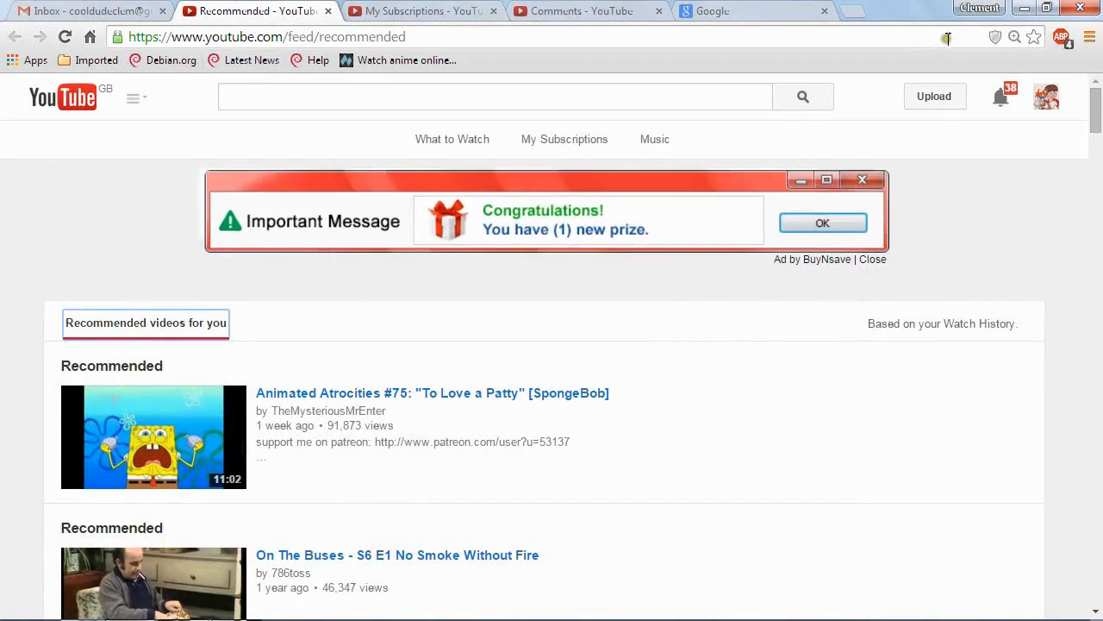
Check the extensions list, where BuuYNsaeve has returned, then close the Settings tab.
click(1088, 38)
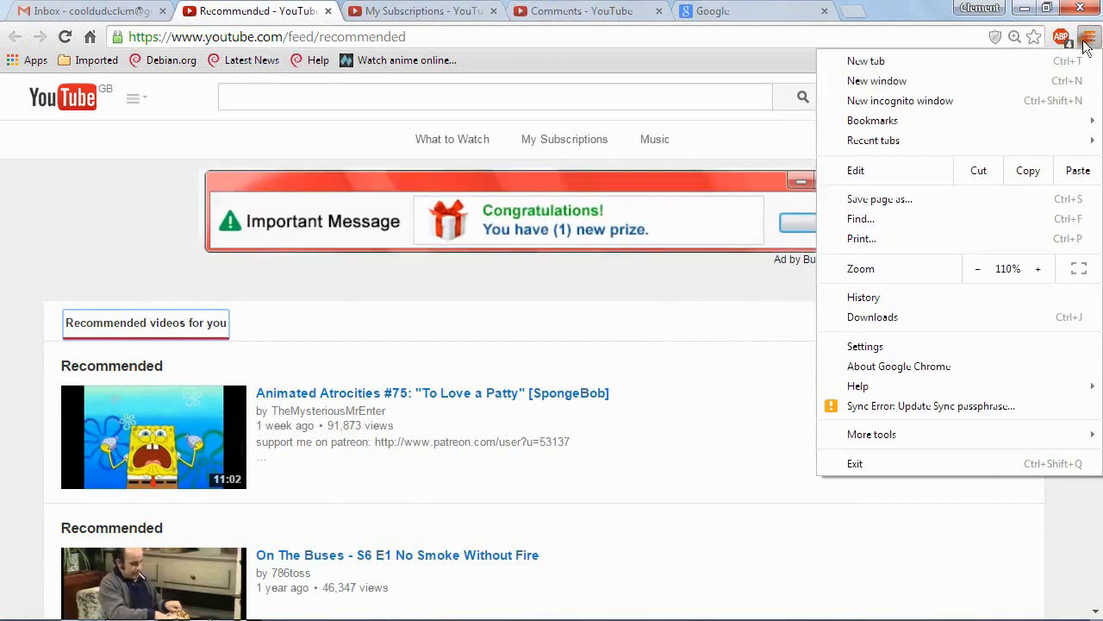
click(917, 348)
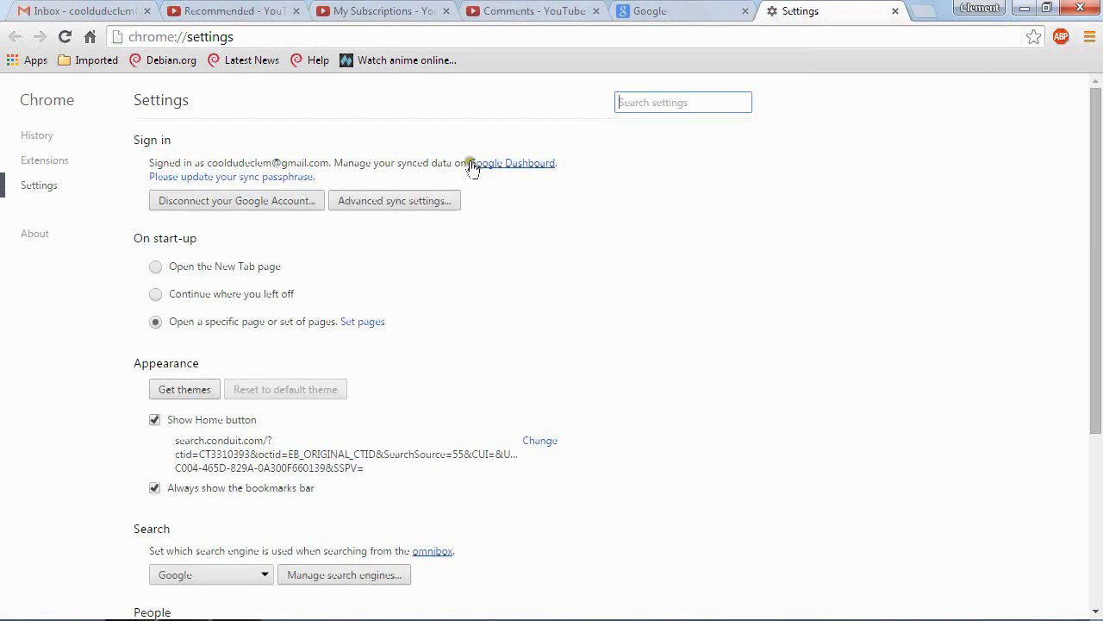
click(61, 168)
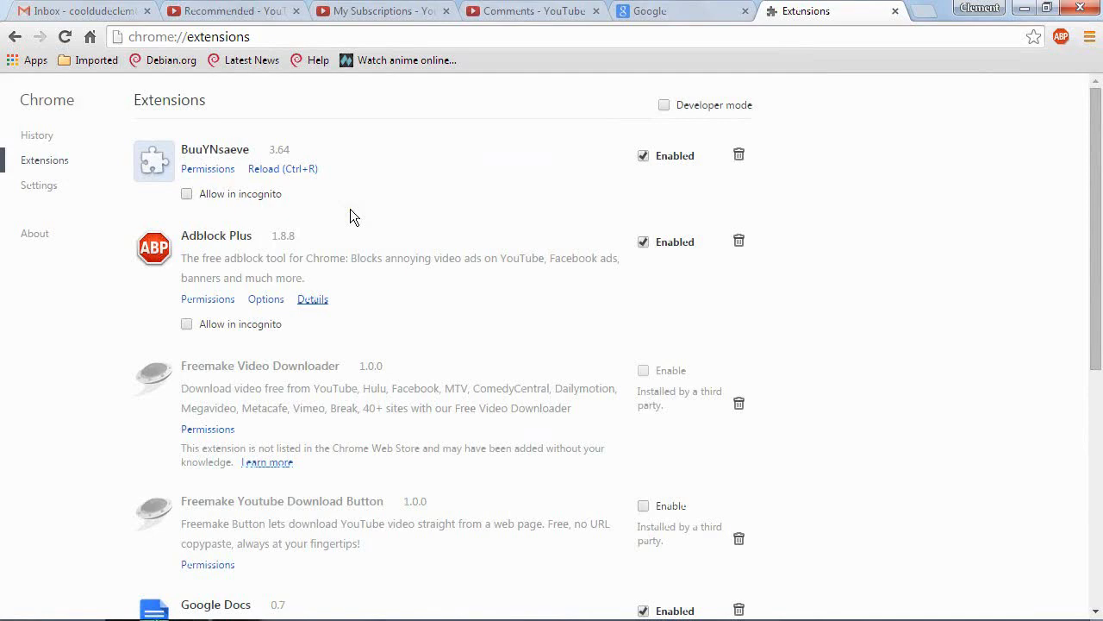
key(ctrl+w)
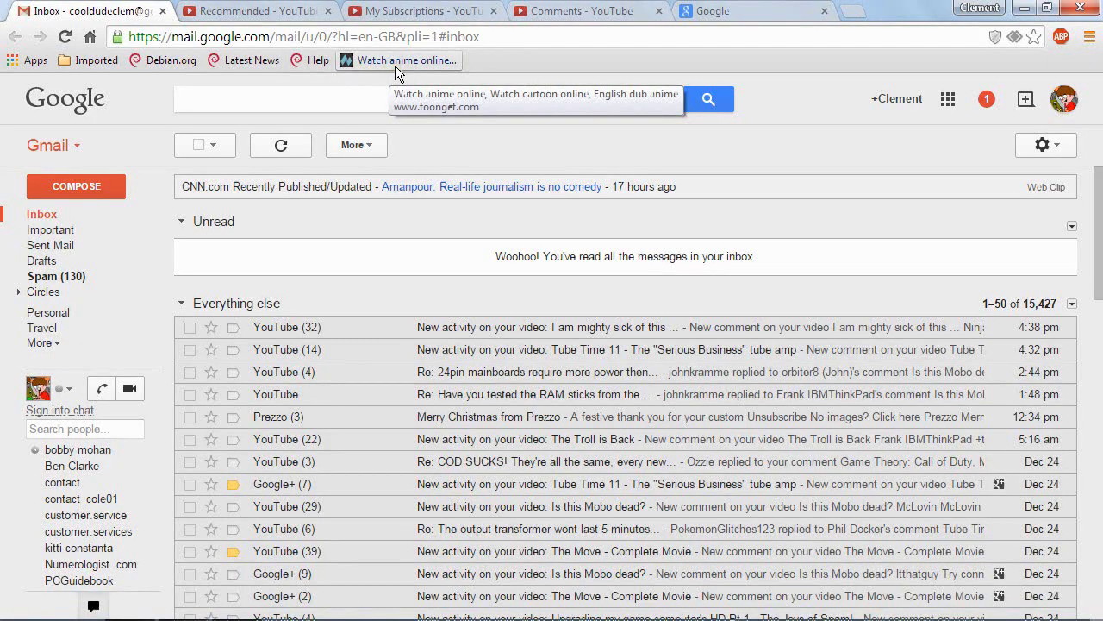
Open the 'Watch anime online...' ToonGet bookmark and dismiss the fake Flash update alert.
click(396, 65)
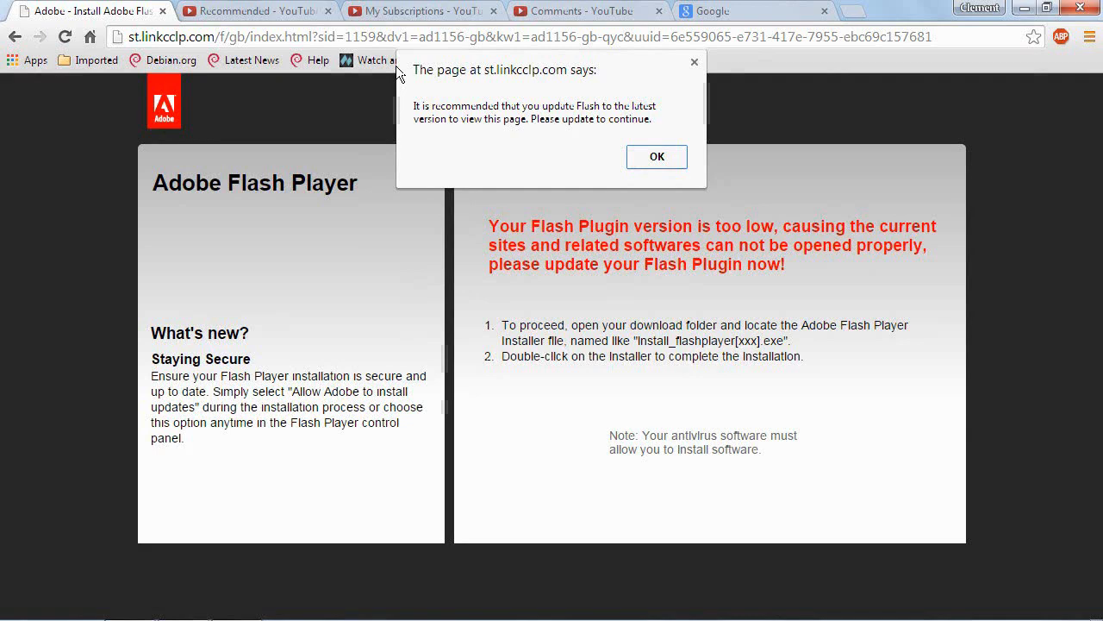
click(658, 156)
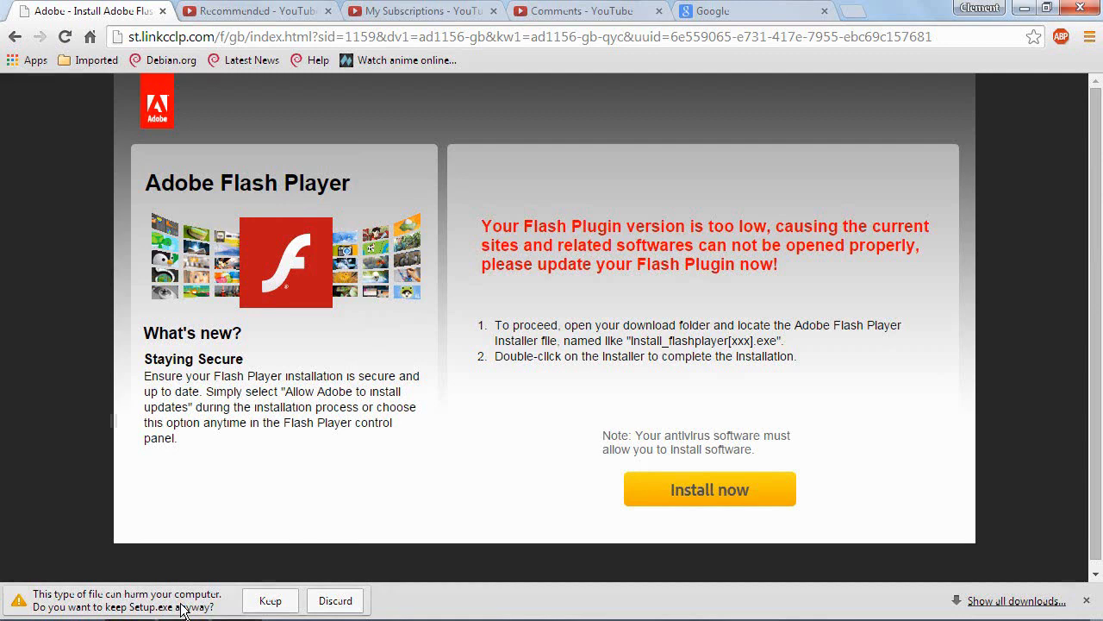
Discard the Setup.exe download and switch to the Adobe Flash page, scrolling through its prize ads.
click(315, 600)
key(ctrl+3)
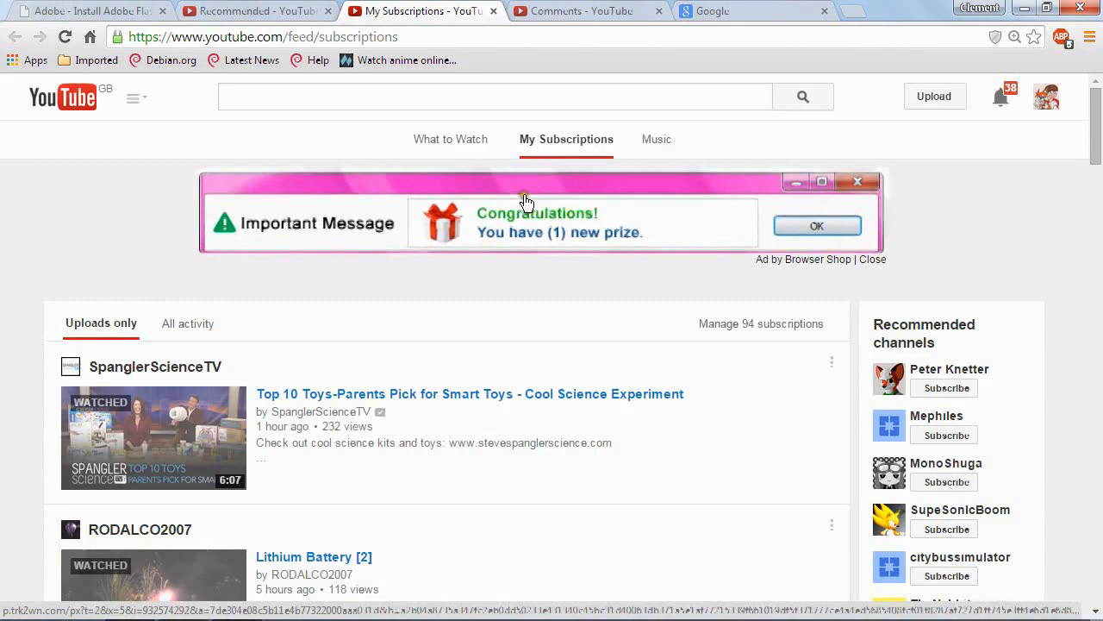
key(ctrl+1)
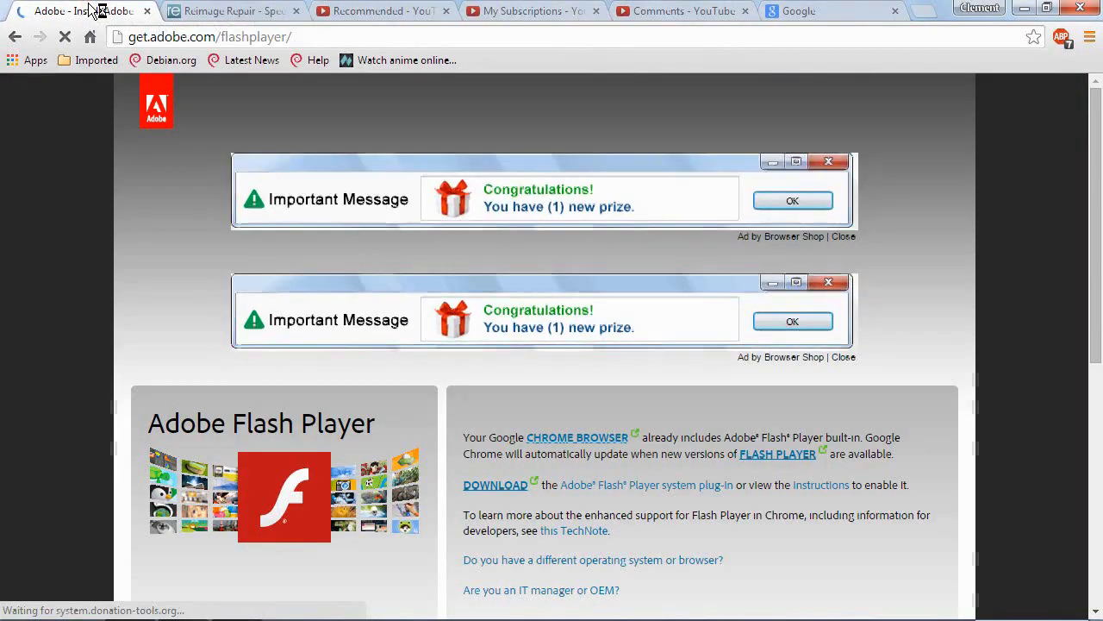
scroll(131, 218, down, 3)
scroll(131, 219, down, 4)
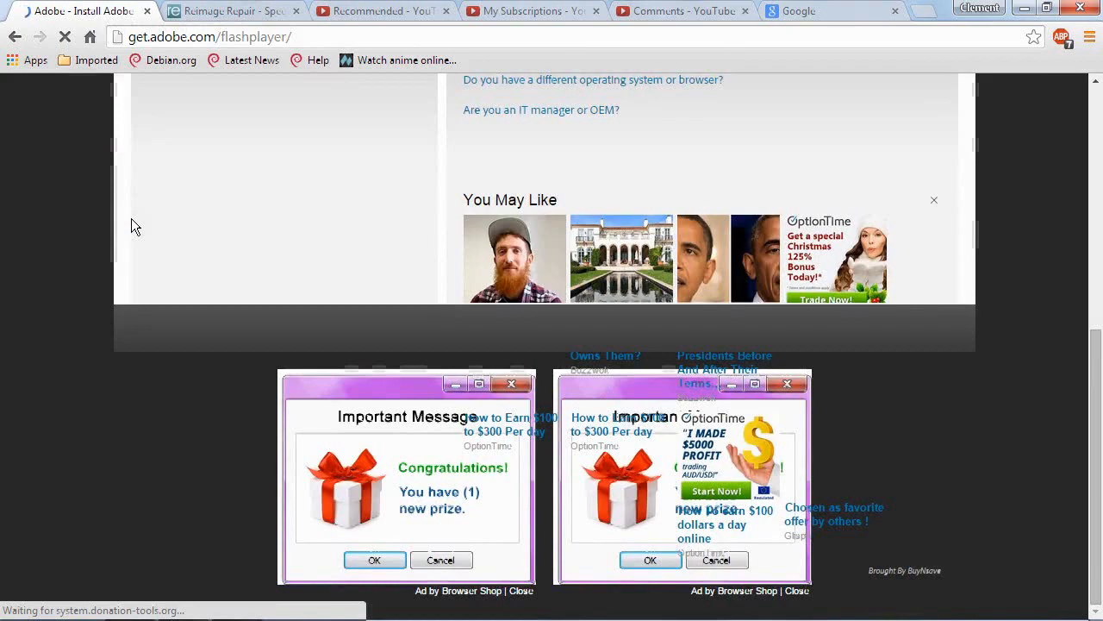
scroll(132, 220, up, 1)
scroll(131, 227, up, 1)
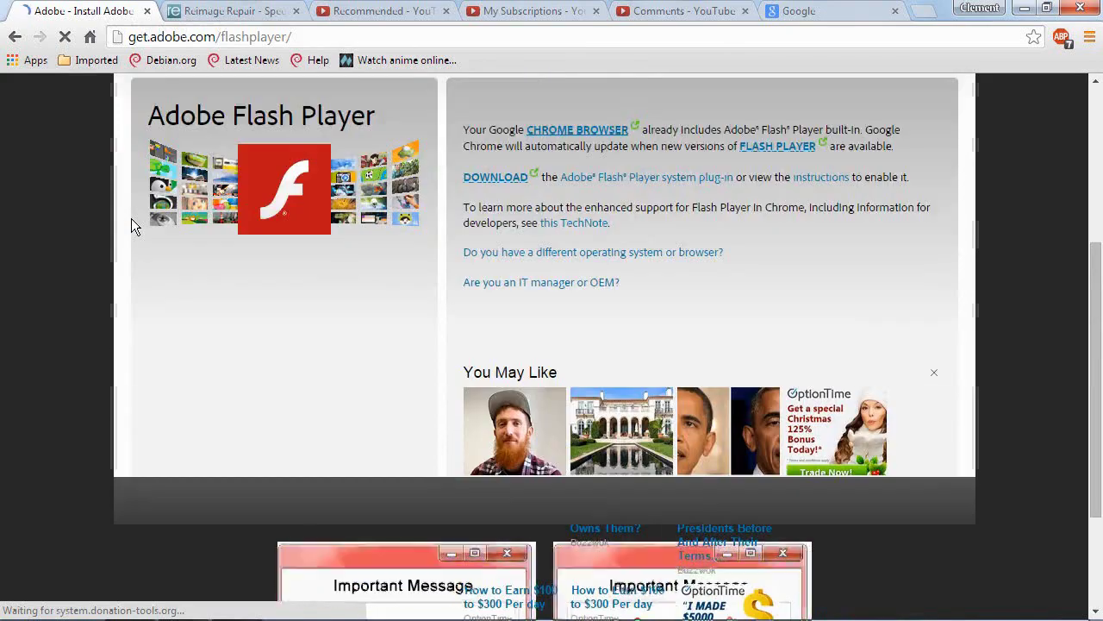
scroll(131, 227, up, 2)
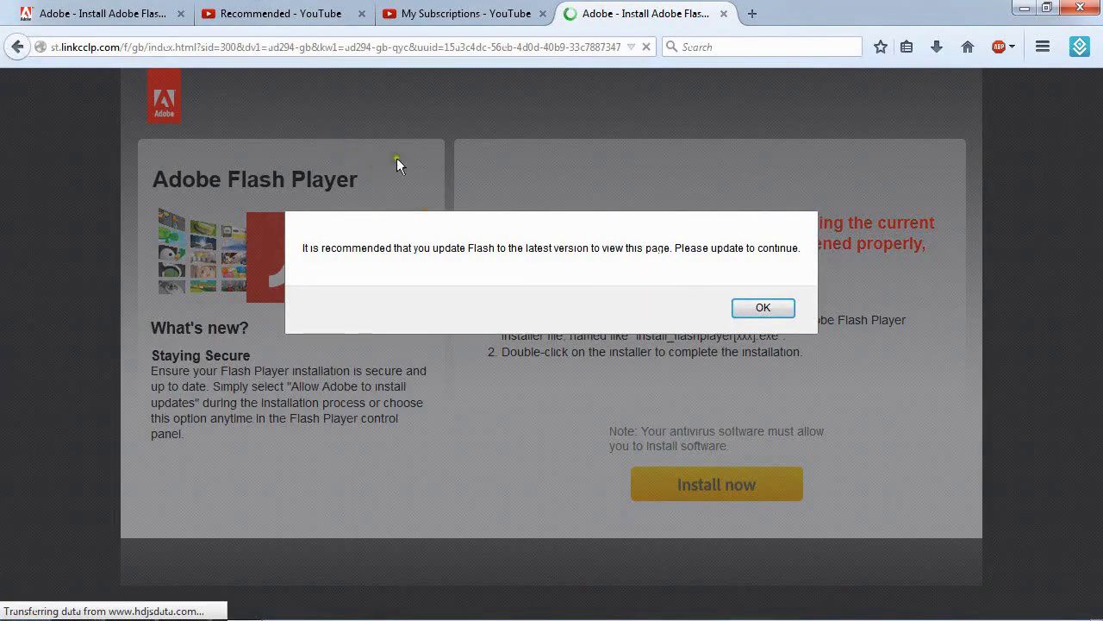
In Firefox, dismiss the fake Flash alert and cancel the Setup.exe download.
click(746, 308)
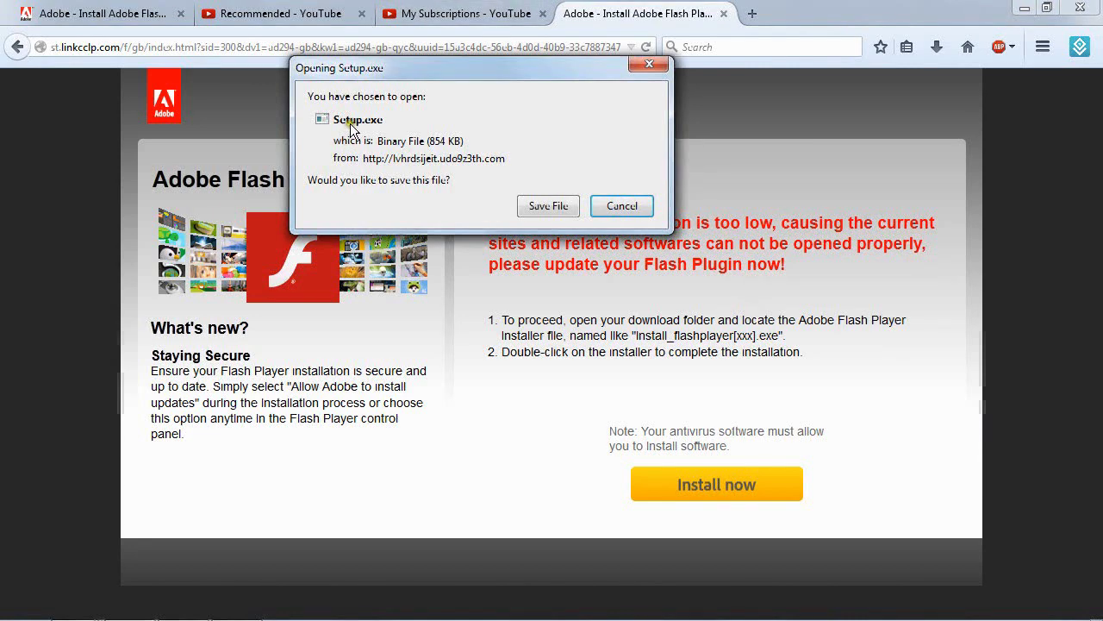
click(633, 215)
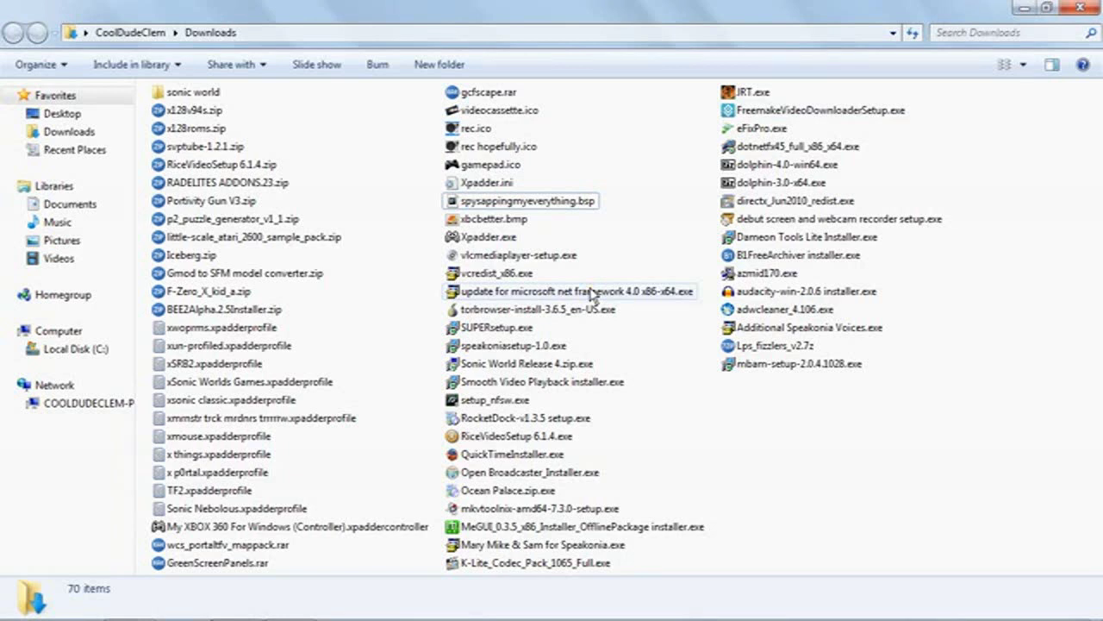
Run adwcleaner_4.106.exe past the security warning and accept its terms of use.
double_click(761, 312)
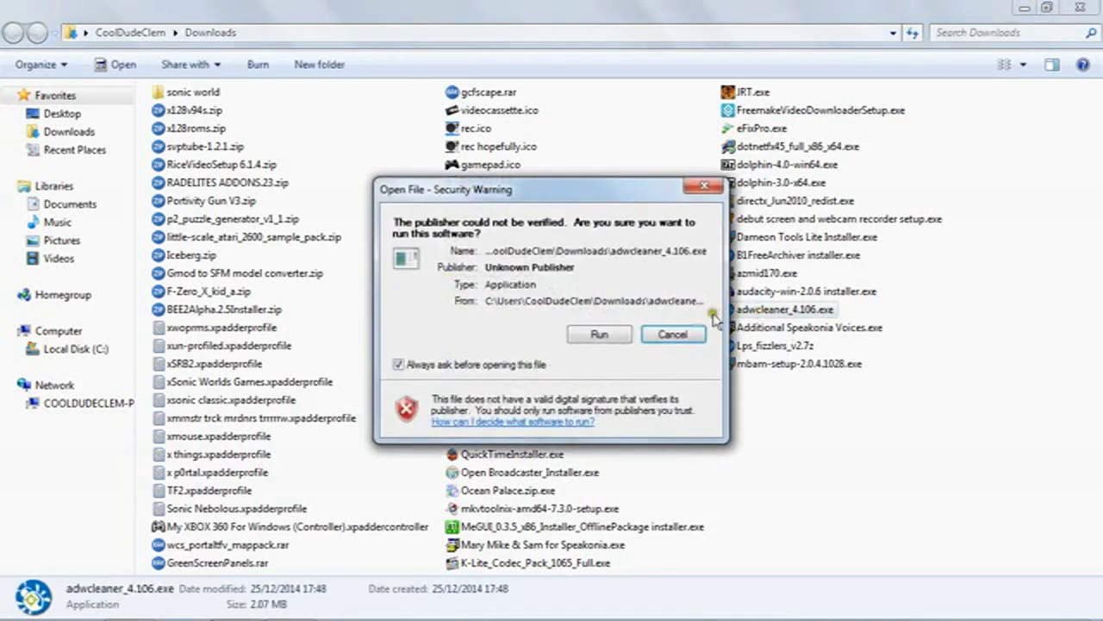
click(597, 334)
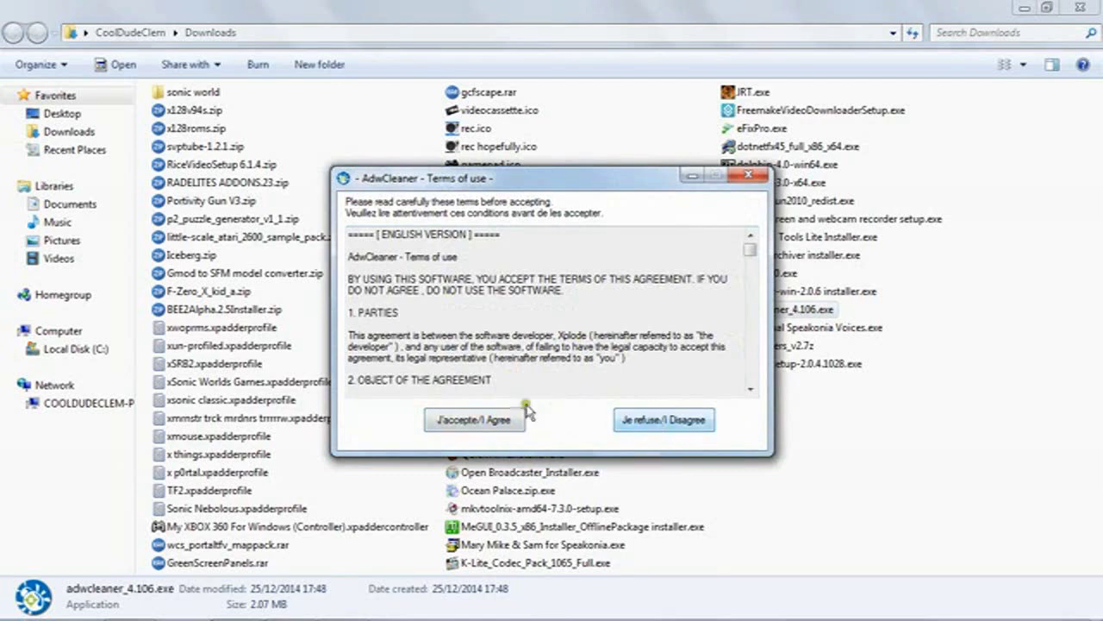
click(472, 421)
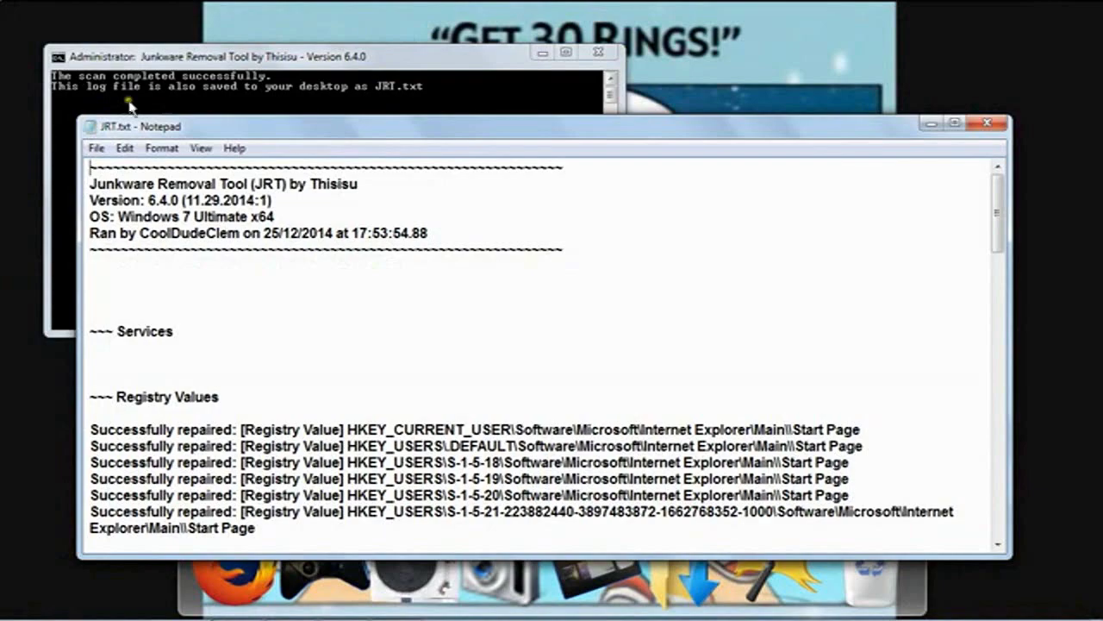
Scroll the JRT.txt log to its Chrome section listing the deleted extension folder and registry key.
click(998, 219)
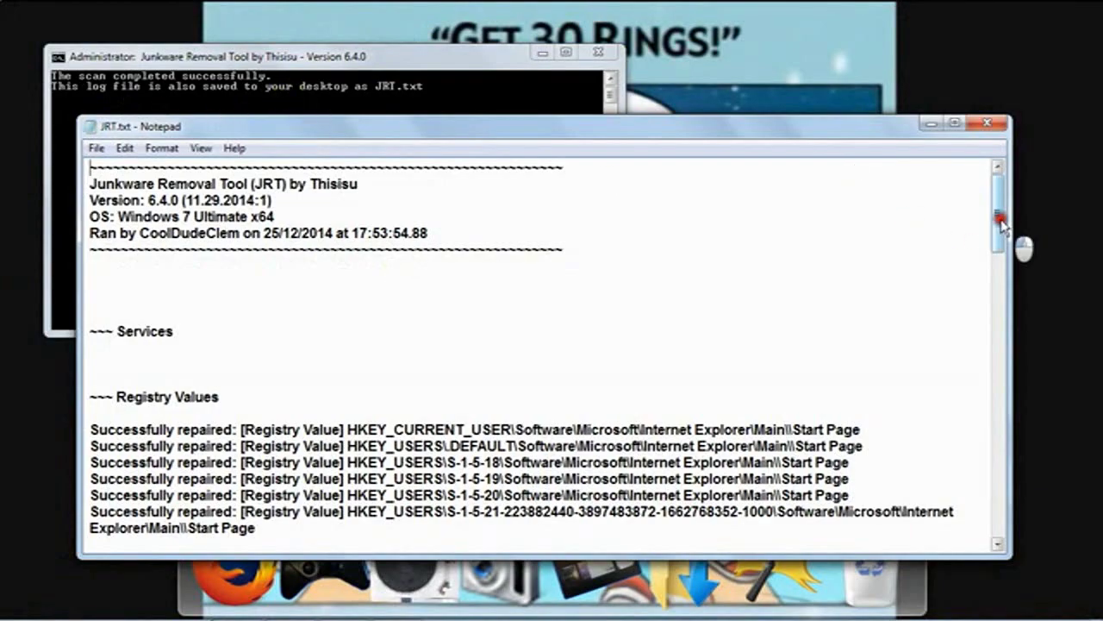
drag(1000, 222, 984, 542)
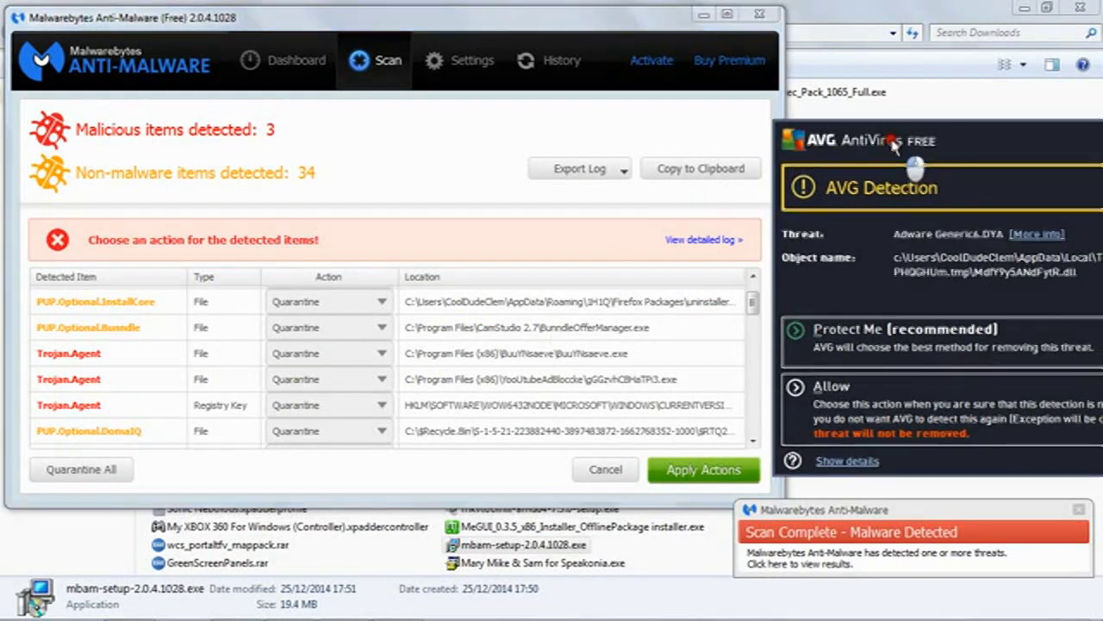
Let the AVG alert remove the detected adware and close it.
drag(900, 143, 743, 161)
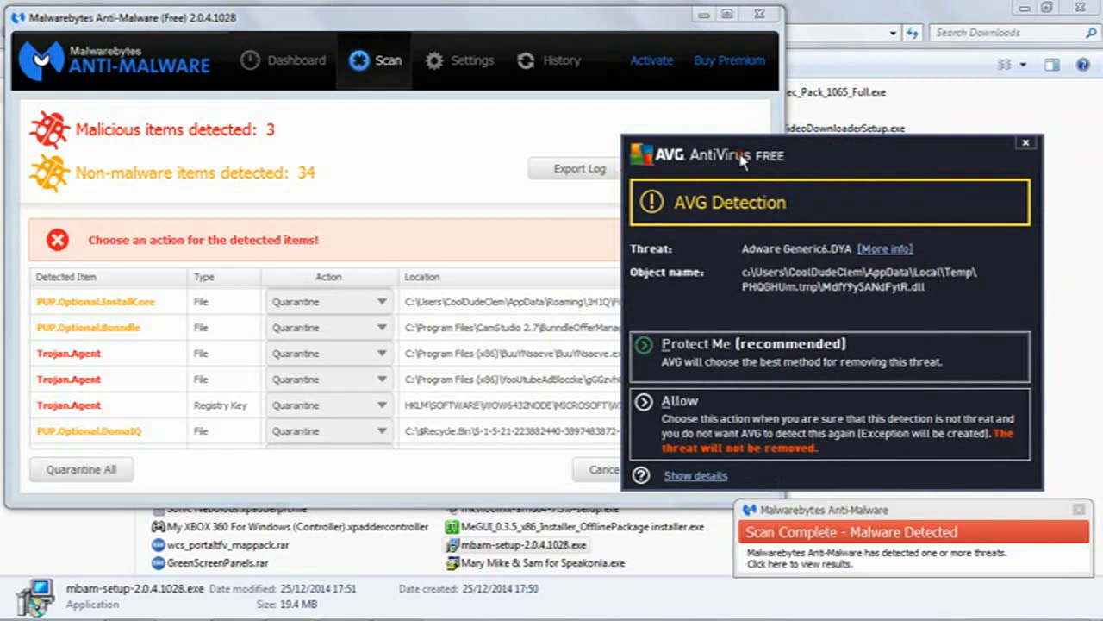
click(777, 349)
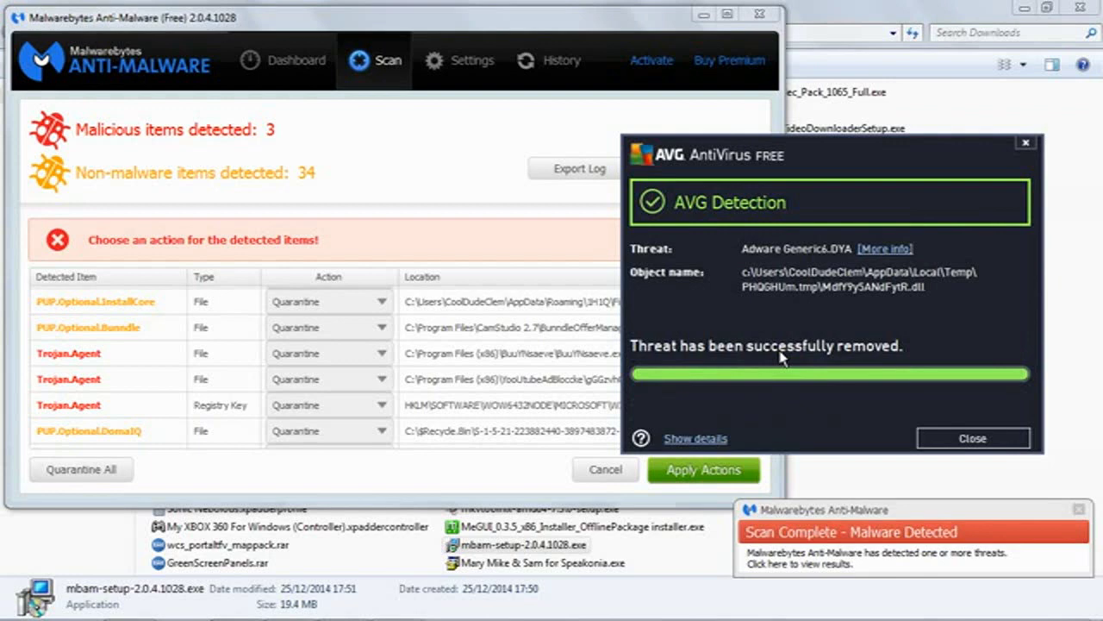
click(970, 441)
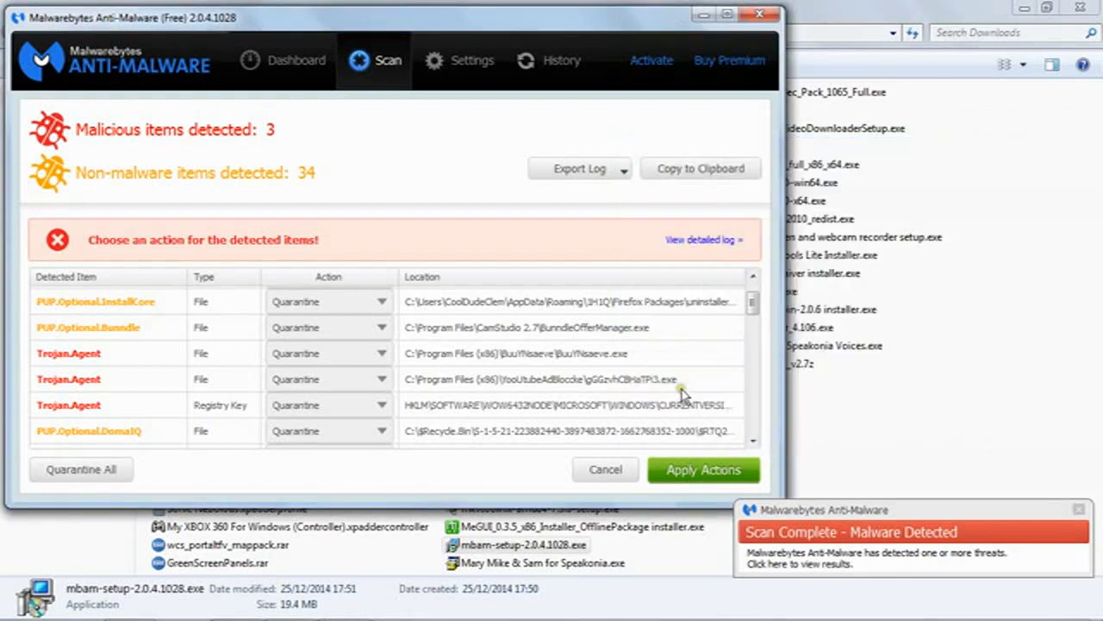
Keep Quarantine as the action and apply it to all detected Malwarebytes items.
click(296, 303)
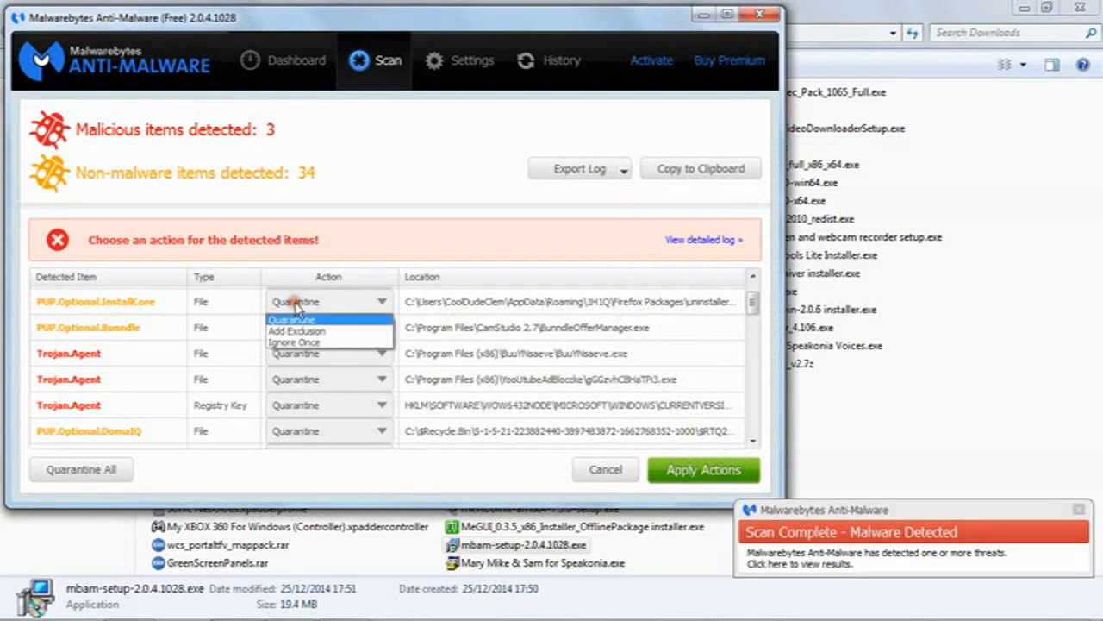
click(296, 307)
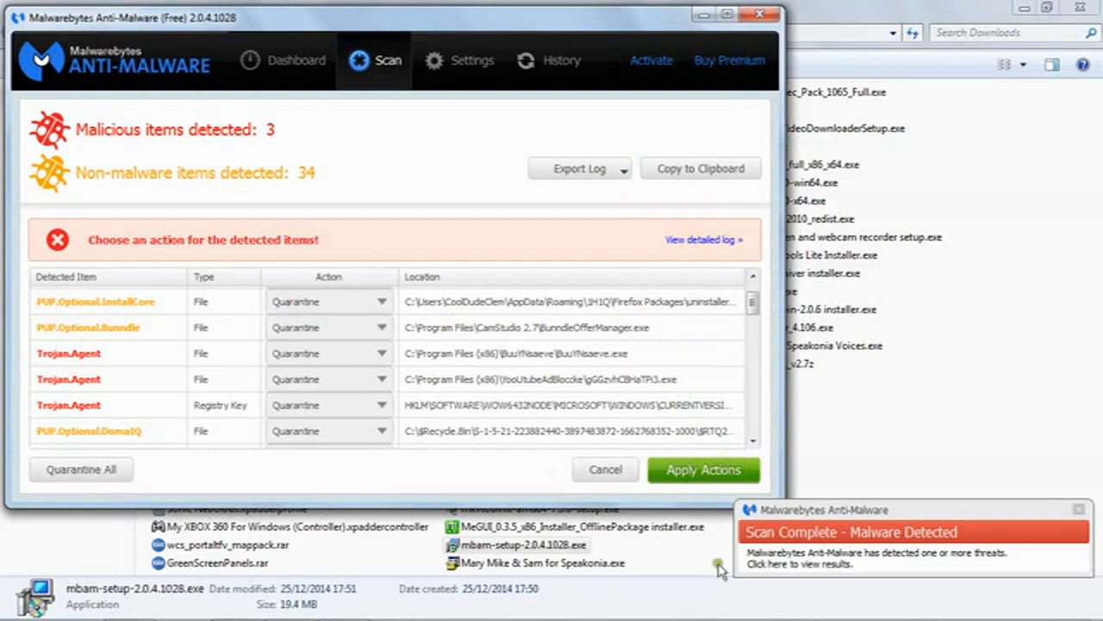
click(705, 470)
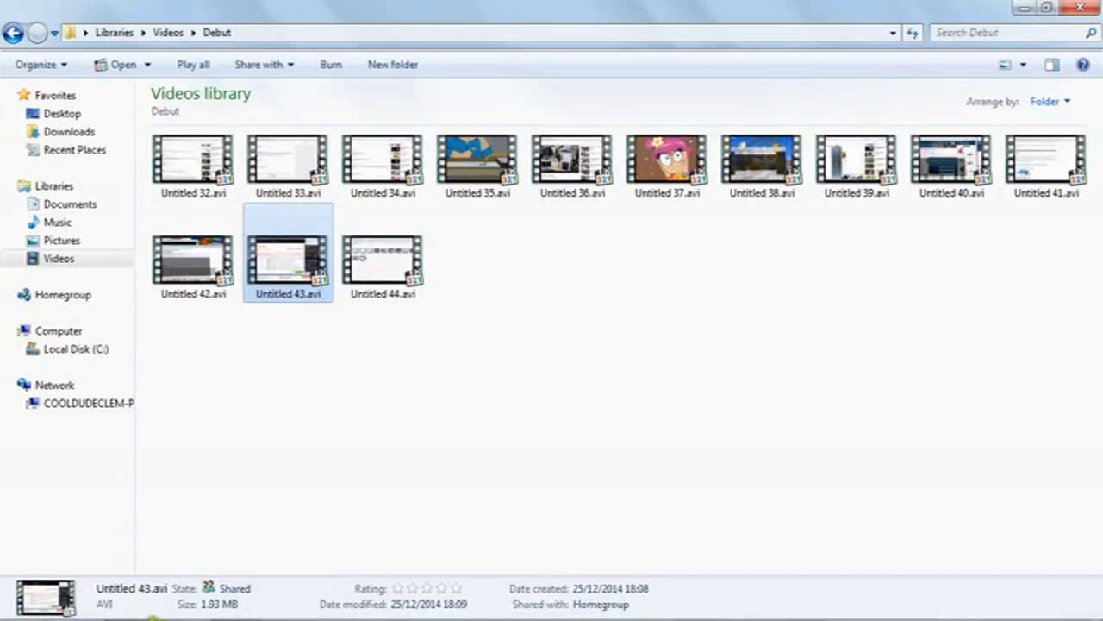
Switch from the Debut videos folder to the Chrome window showing YouTube.
mouse_move(129, 613)
click(185, 605)
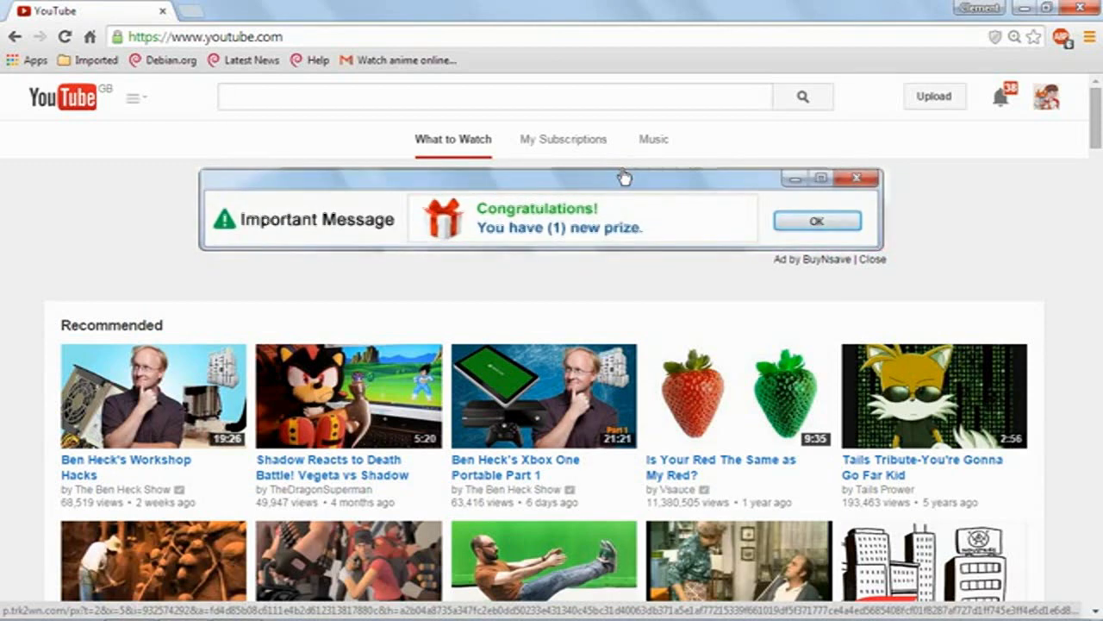
Close the BuyNsave prize ad on YouTube and open the ToonGet 'Watch anime online' bookmark.
click(872, 259)
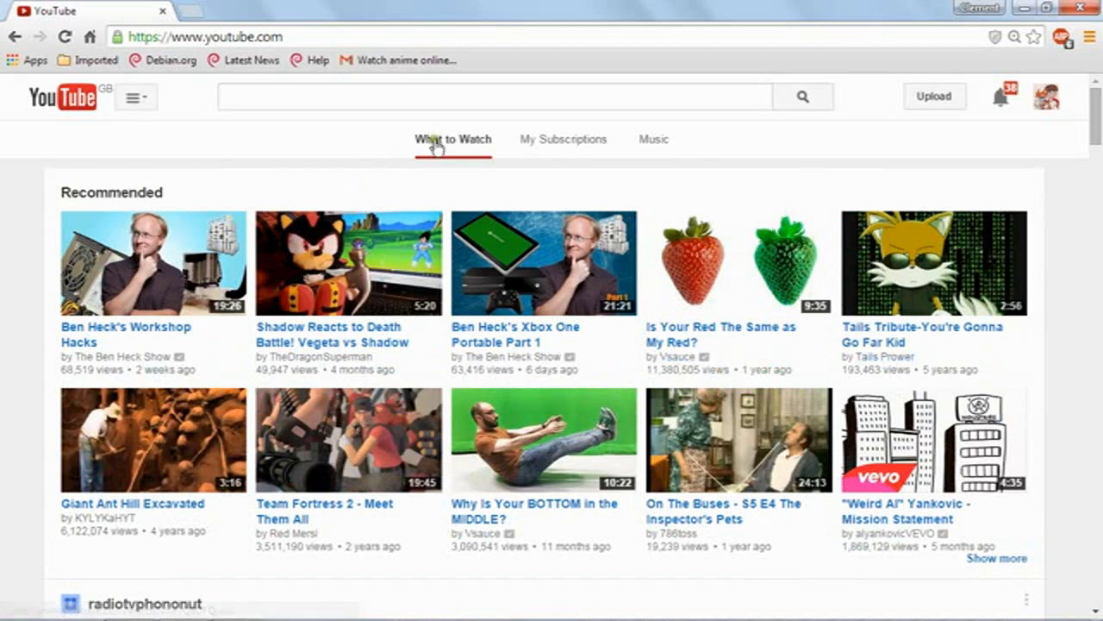
click(404, 62)
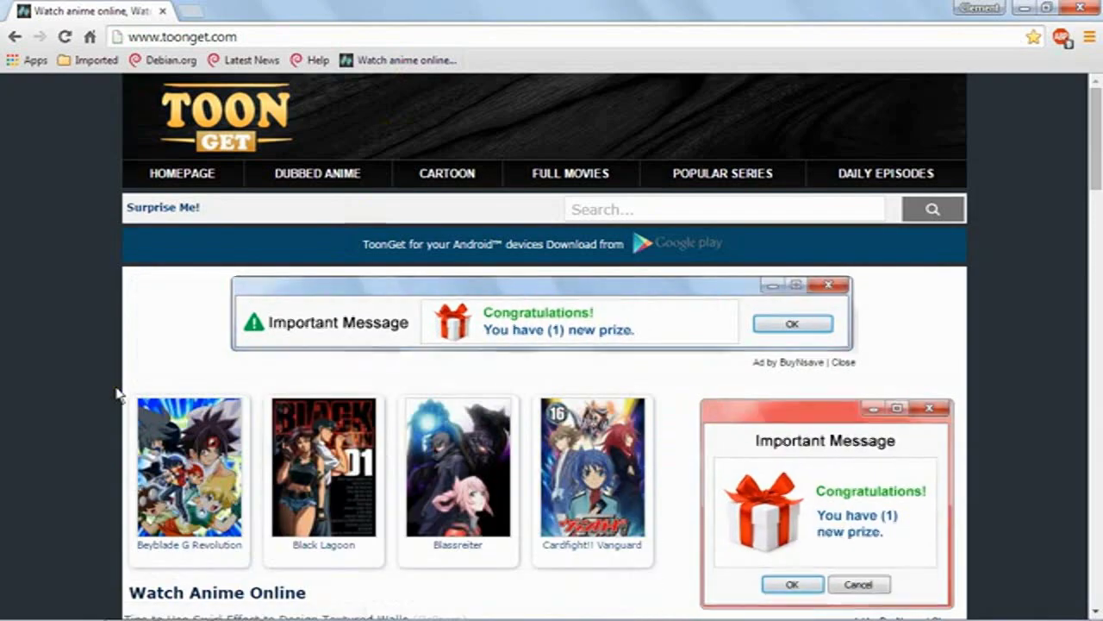
scroll(118, 393, down, 9)
scroll(118, 393, down, 20)
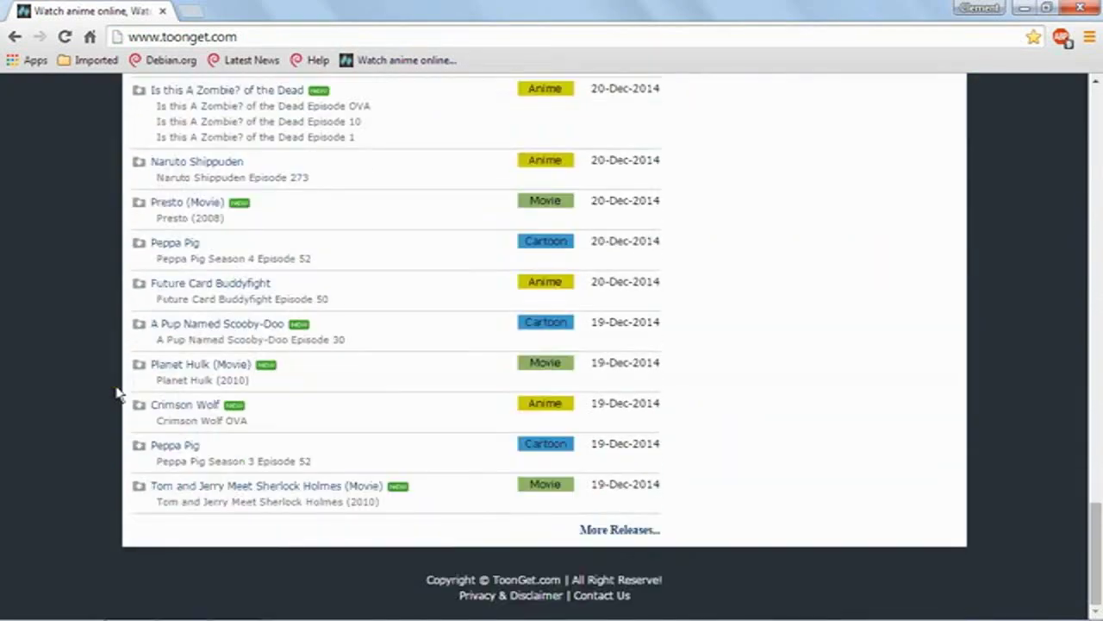
scroll(118, 393, up, 2)
scroll(119, 393, up, 20)
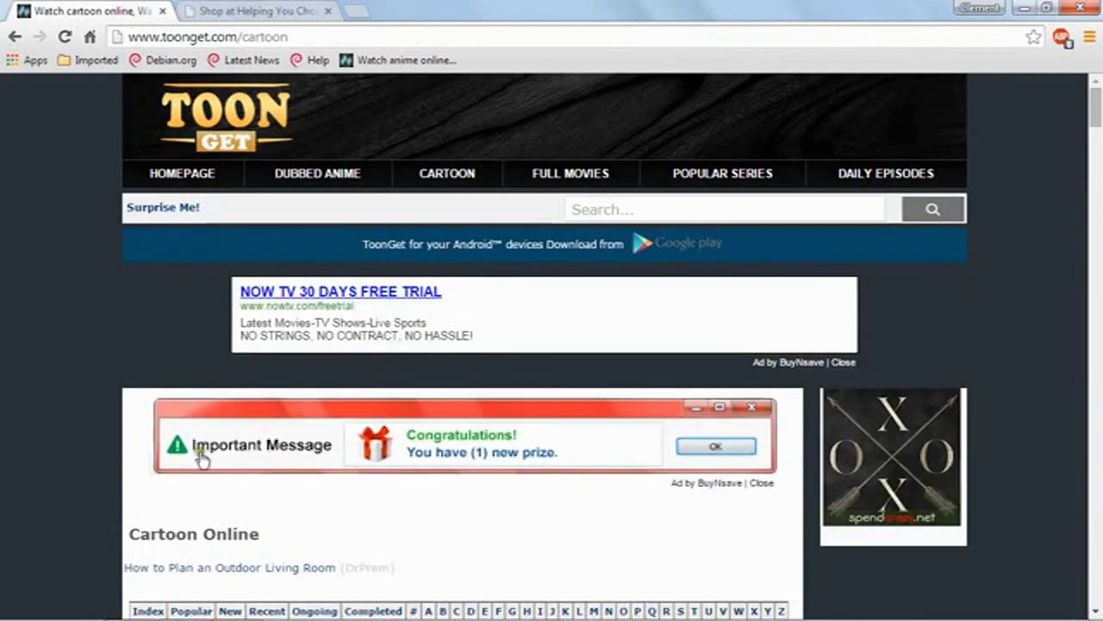
Open the Sonic Boom show page from ToonGet's cartoon list.
scroll(200, 457, down, 10)
scroll(200, 457, down, 15)
scroll(200, 455, up, 2)
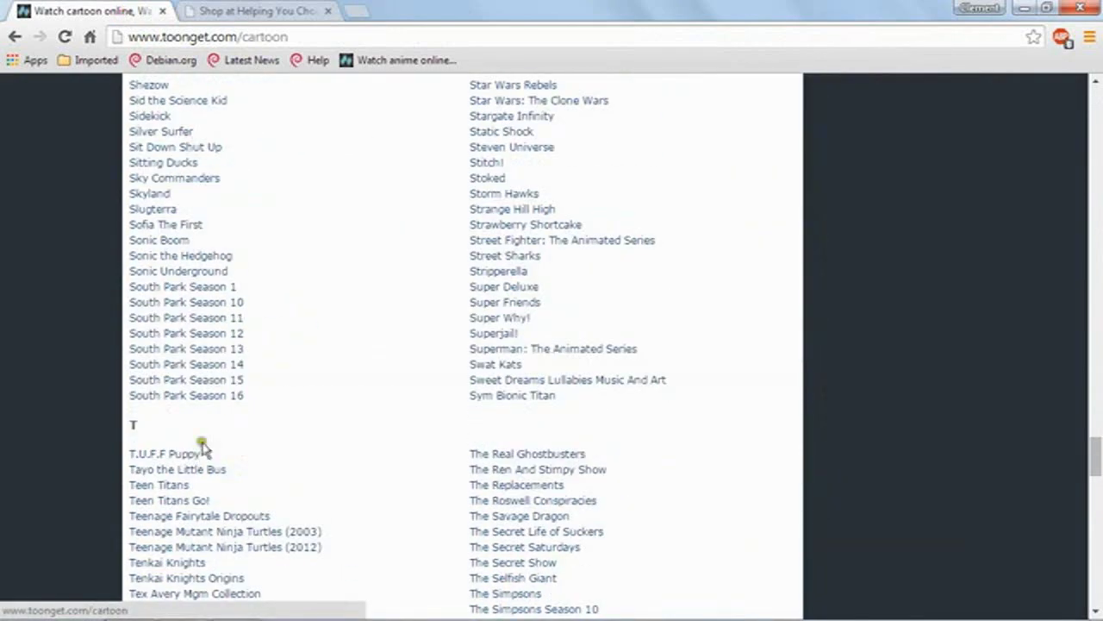
click(177, 246)
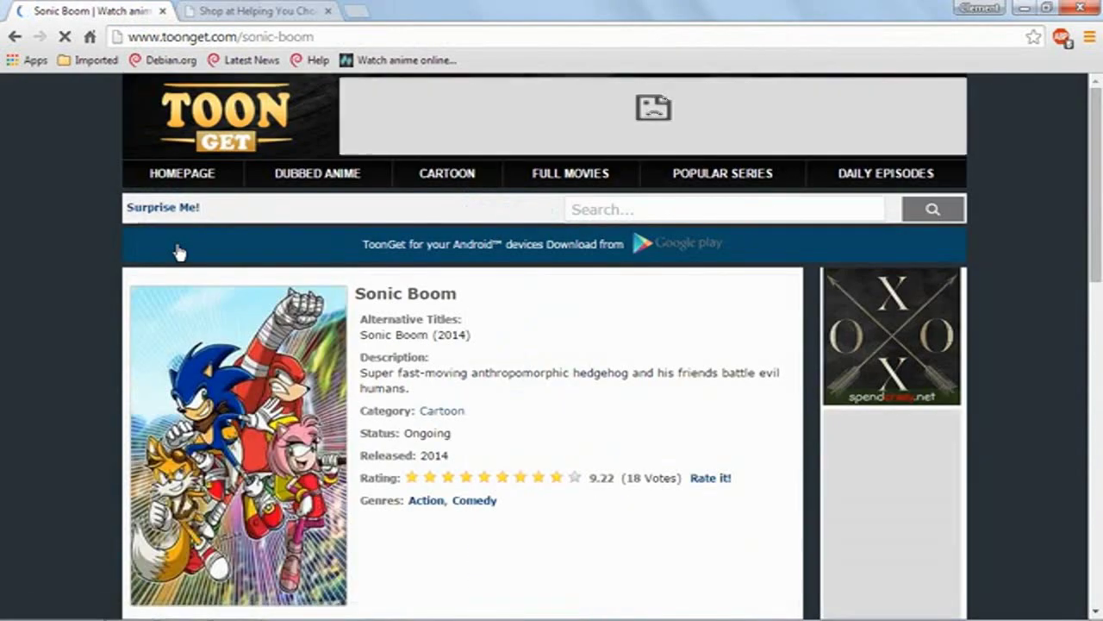
Open the Sonic Boom Episode 8 page.
scroll(179, 369, down, 3)
scroll(178, 370, down, 5)
scroll(178, 370, up, 3)
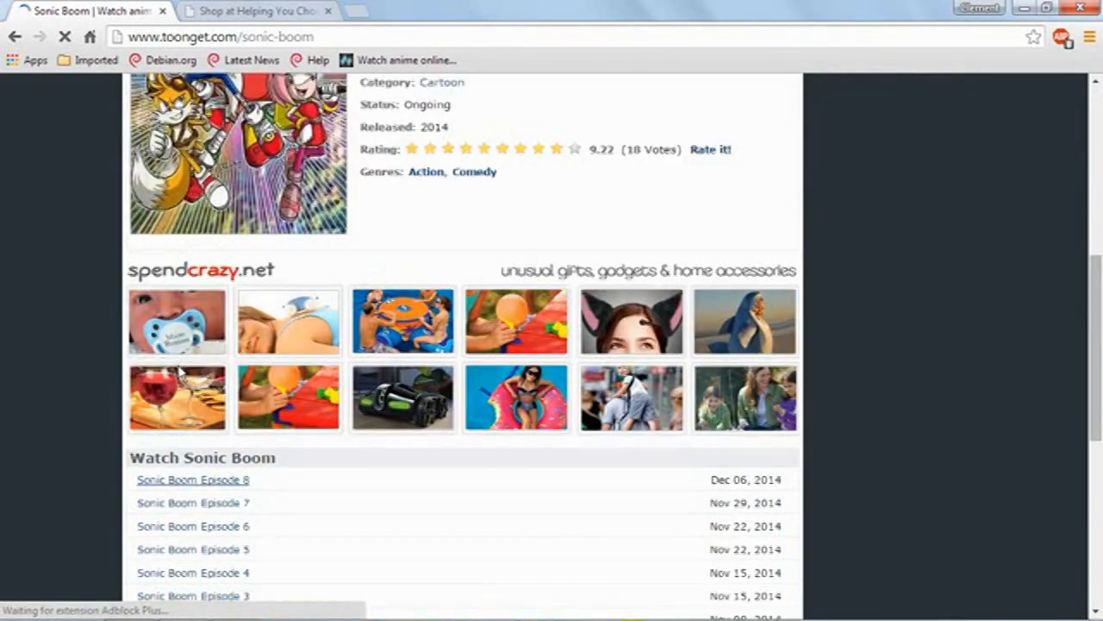
click(198, 484)
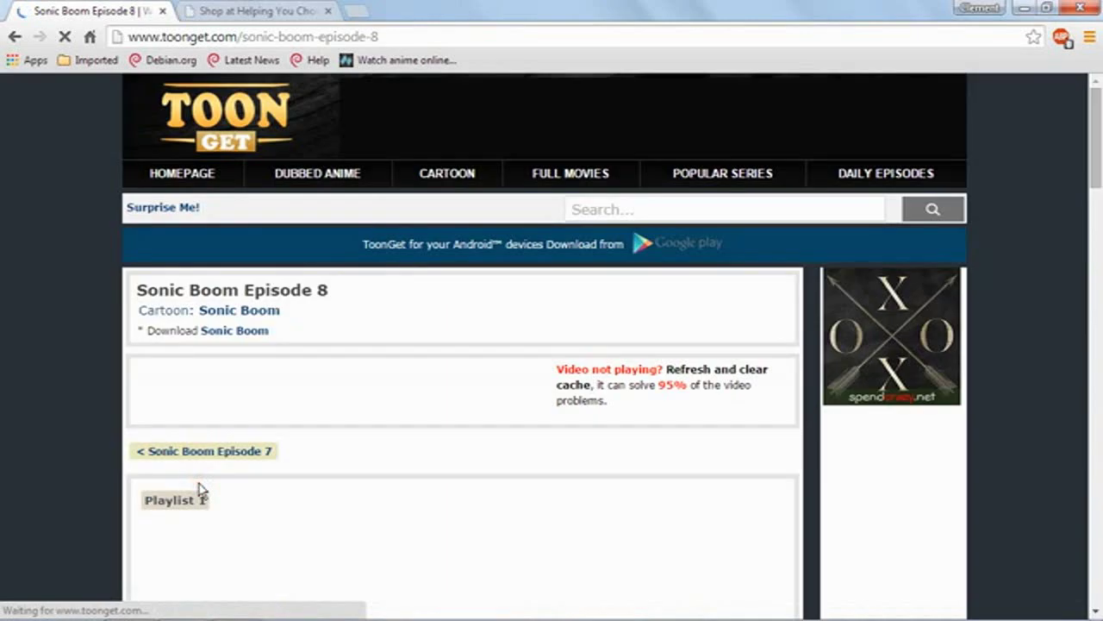
Play the episode's Playlist 1 video for a few seconds, then minimise Chrome.
scroll(200, 488, down, 6)
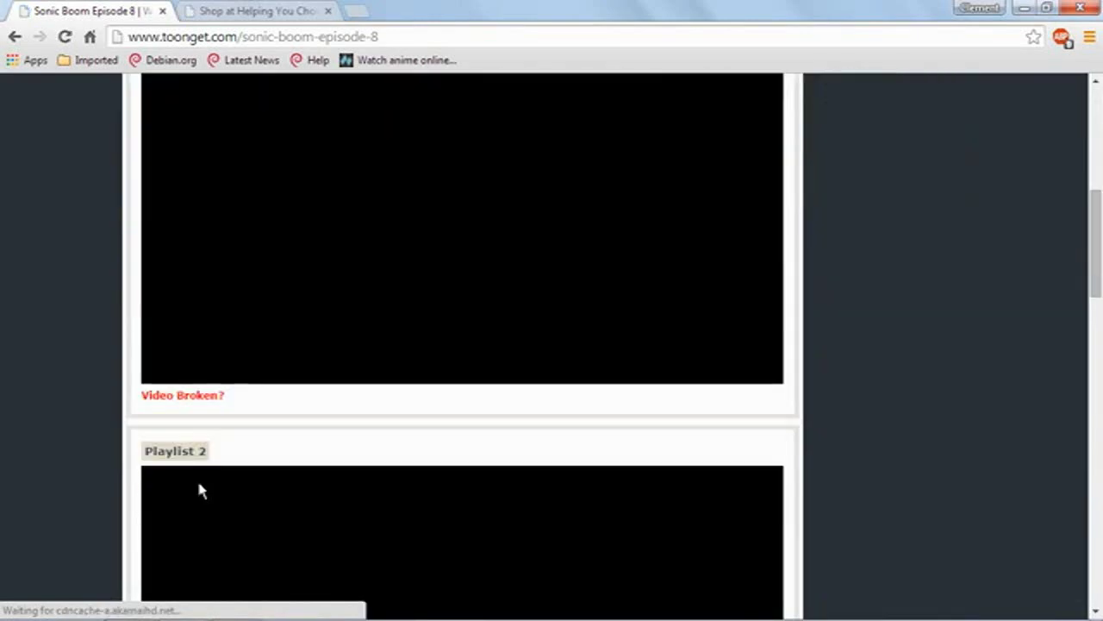
scroll(200, 488, down, 2)
scroll(200, 488, down, 1)
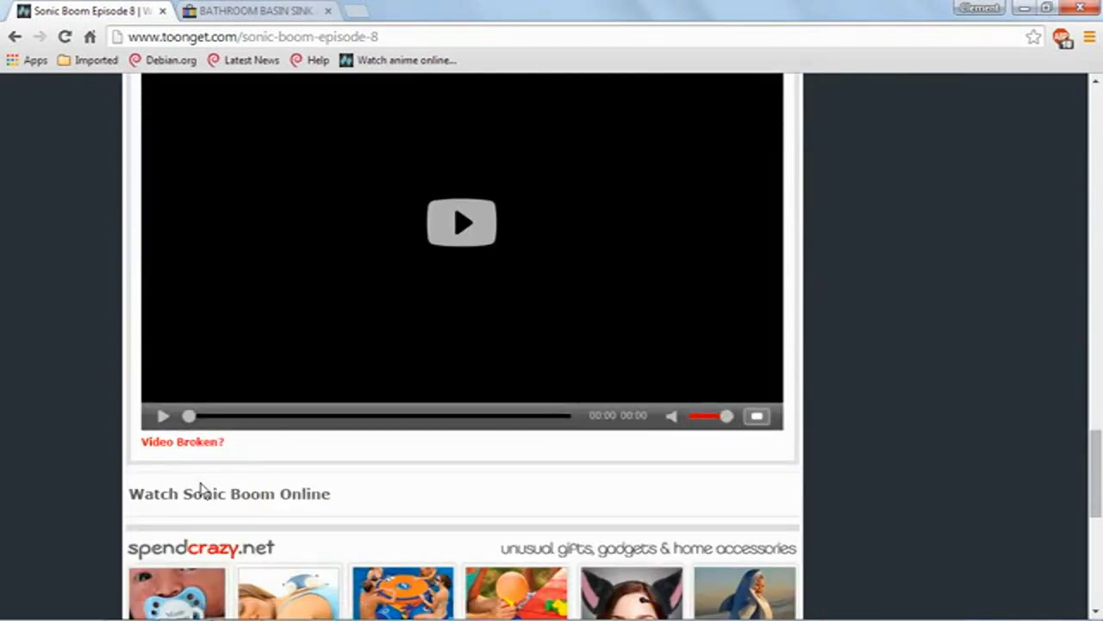
scroll(202, 488, up, 15)
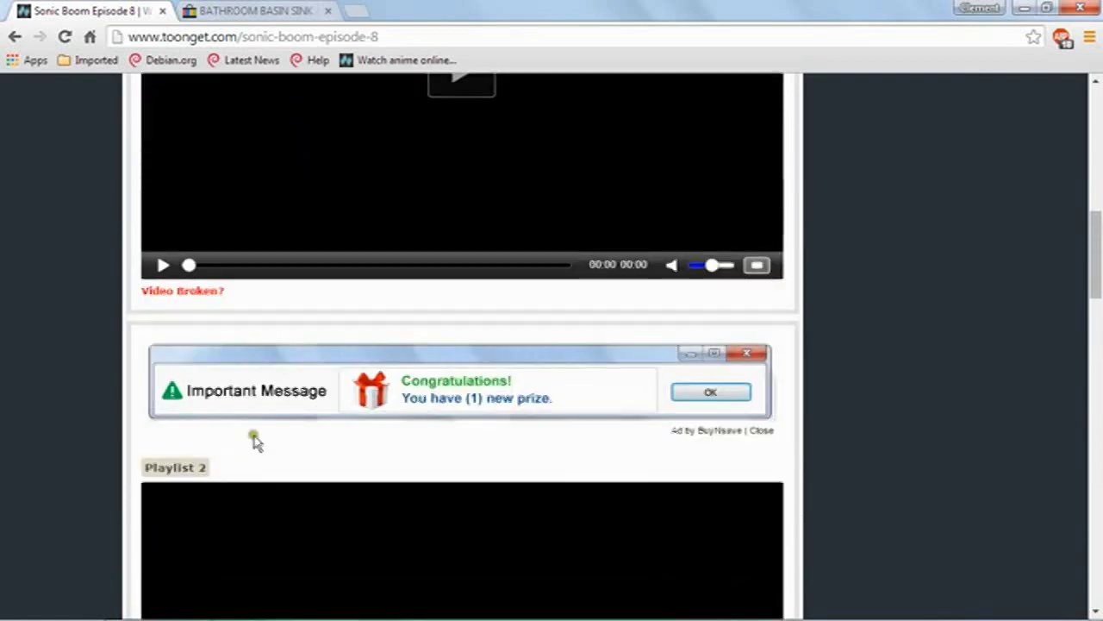
scroll(267, 414, up, 6)
scroll(316, 456, down, 3)
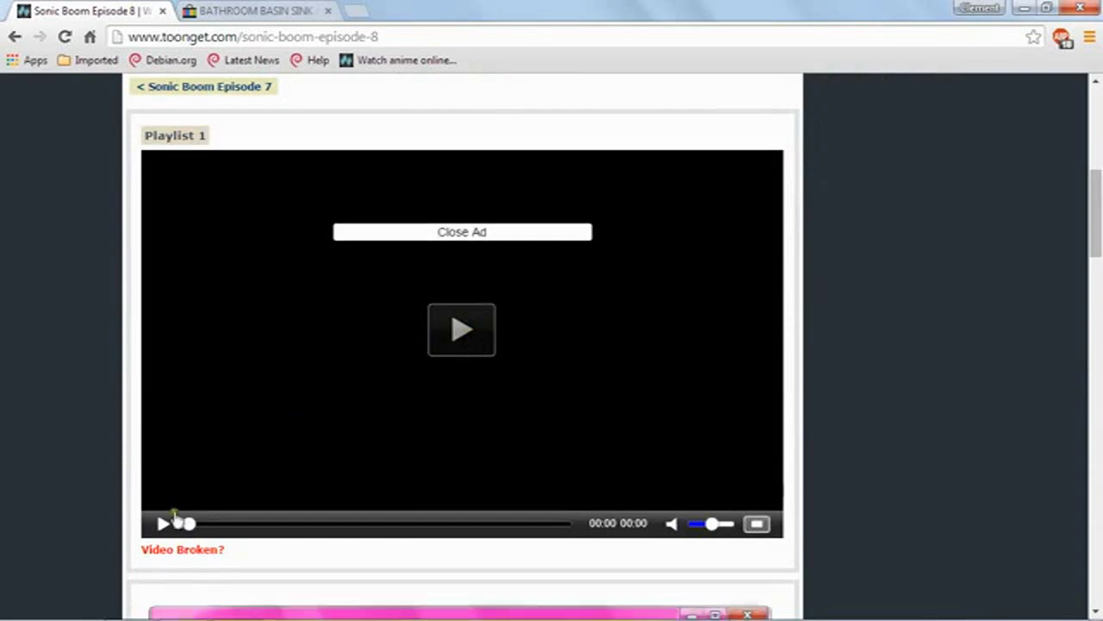
click(163, 525)
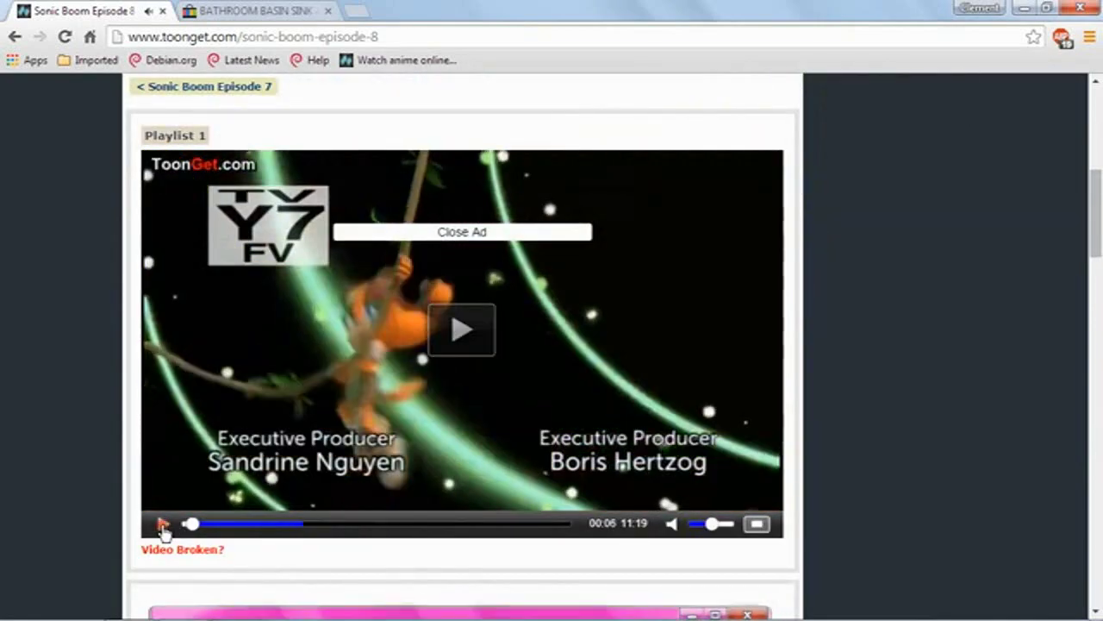
scroll(971, 243, down, 4)
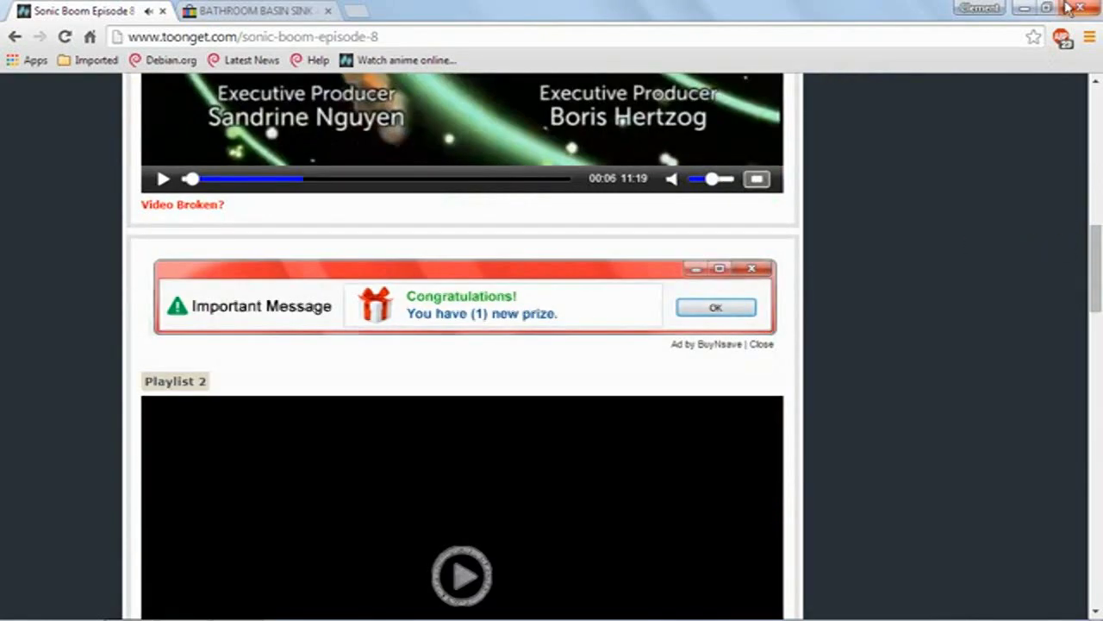
click(1025, 7)
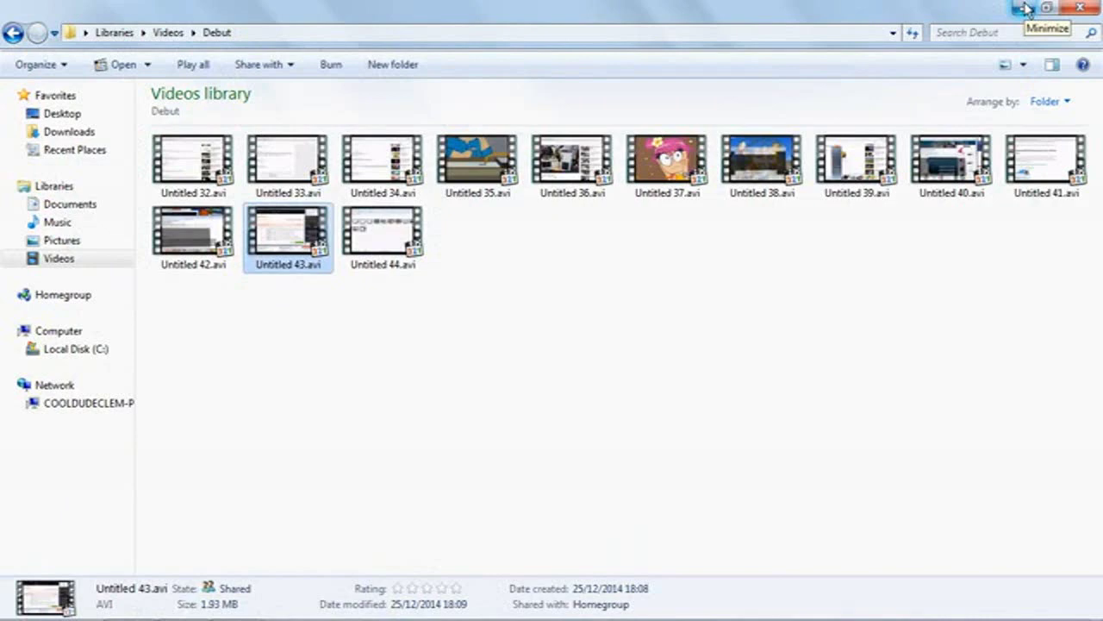
Restore the Debut Video Capture window from the taskbar.
mouse_move(624, 619)
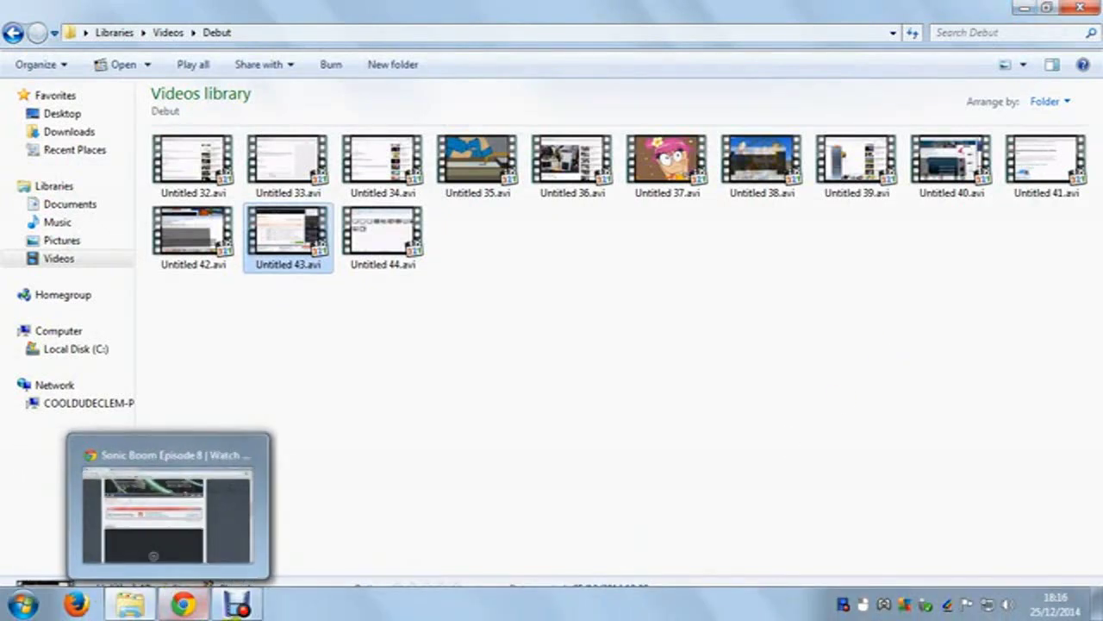
mouse_move(235, 608)
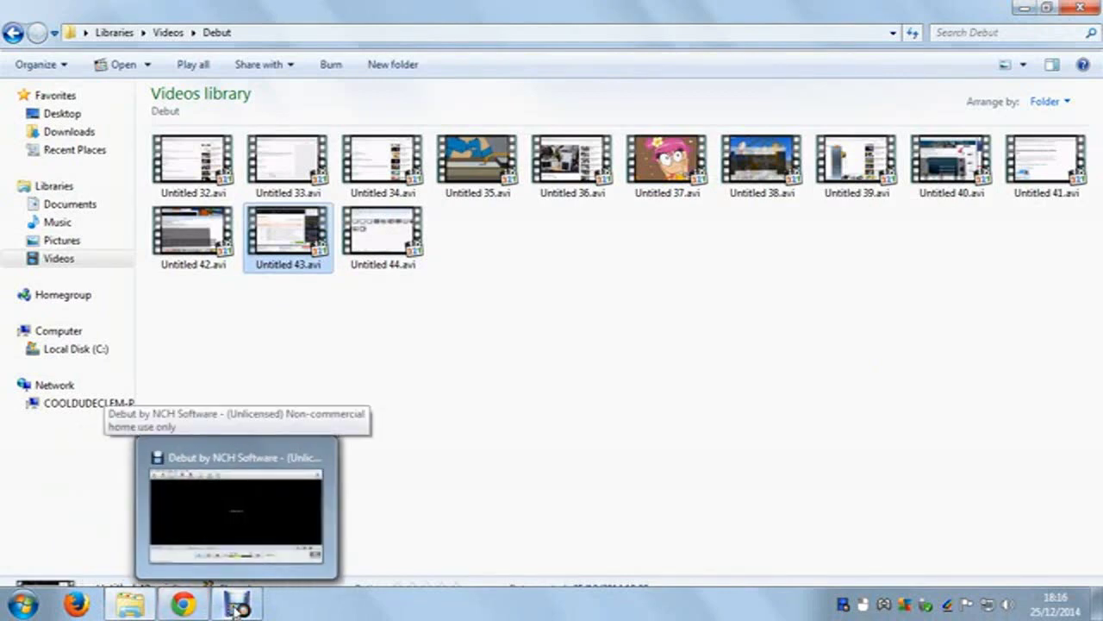
click(235, 609)
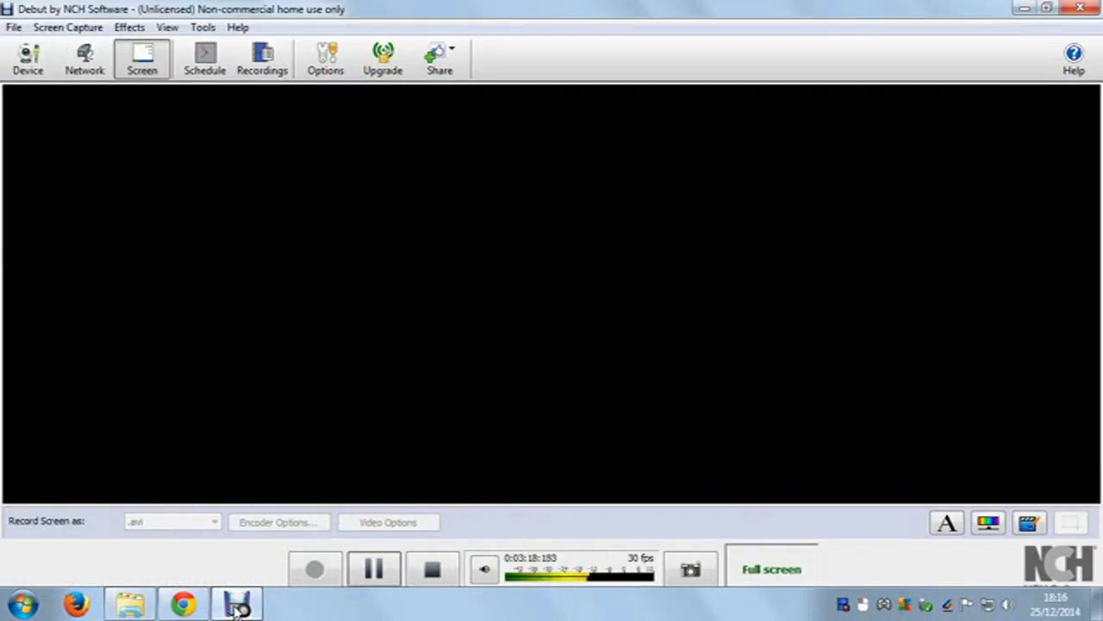